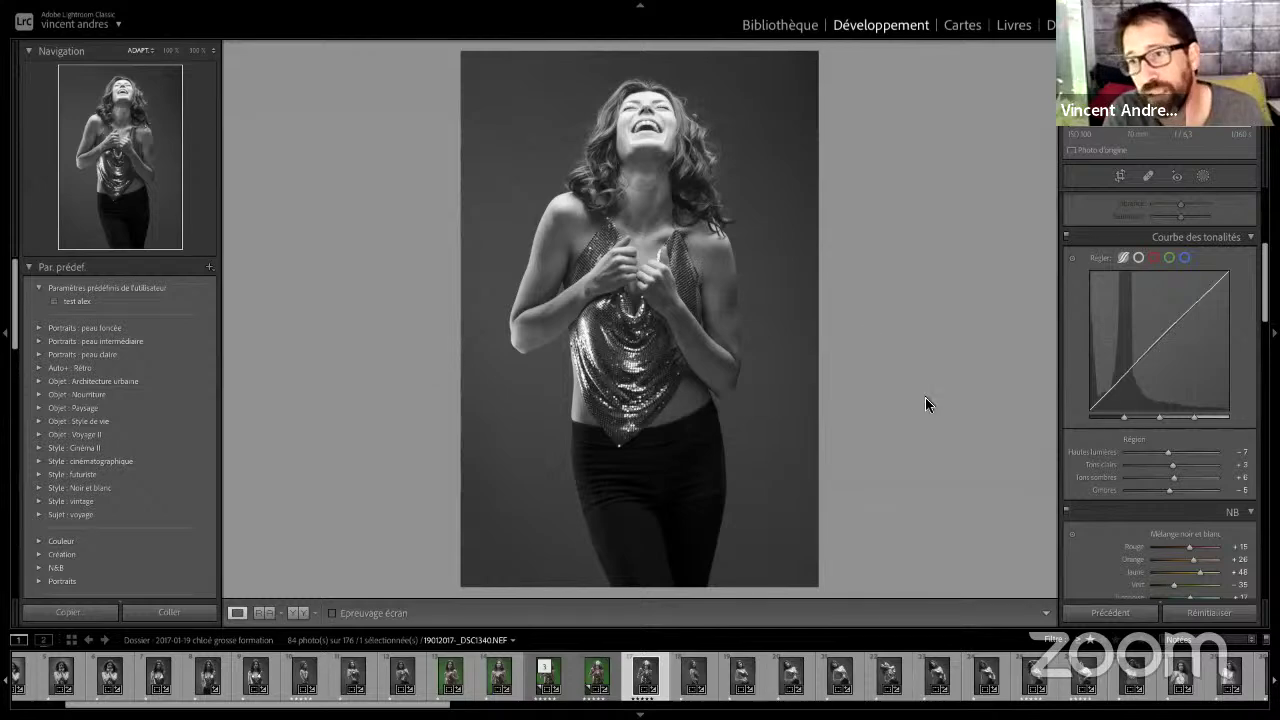
Switch to the colour green-screen copy (Copie 2) and check the sequinned top at 100%
scroll(1137, 452, "up", 5)
scroll(1137, 452, "down", 1)
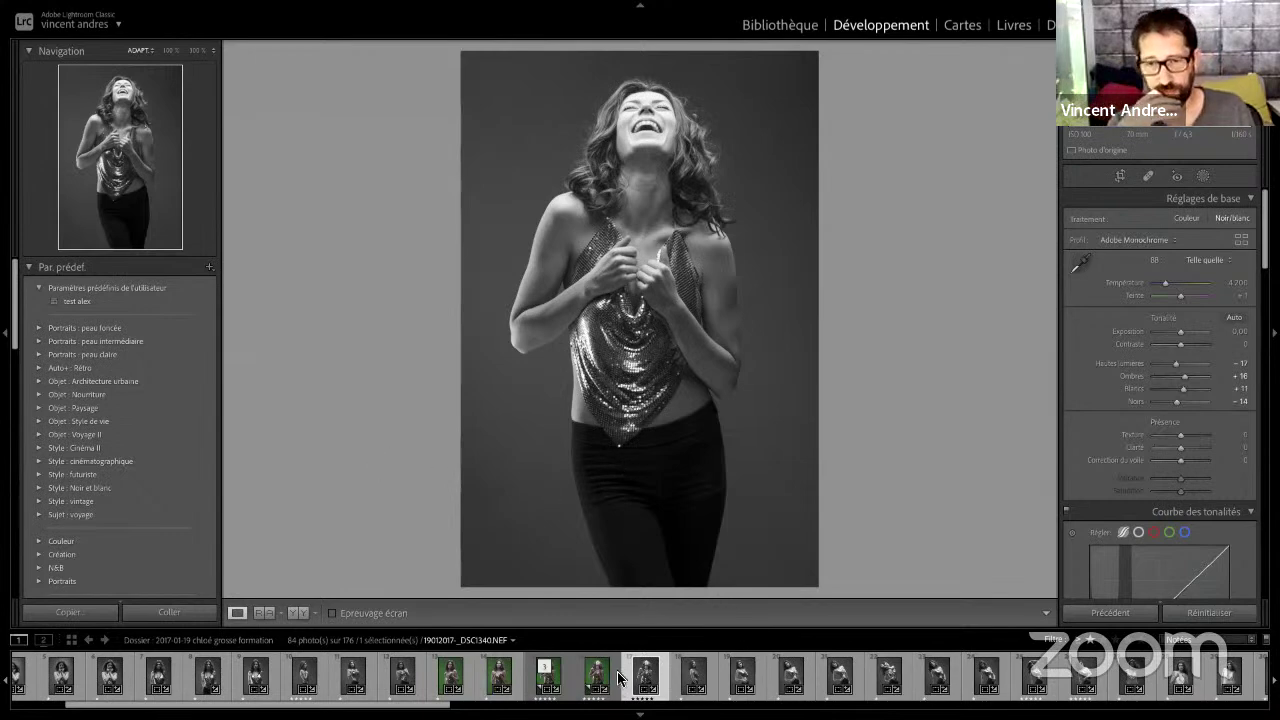
key("Left")
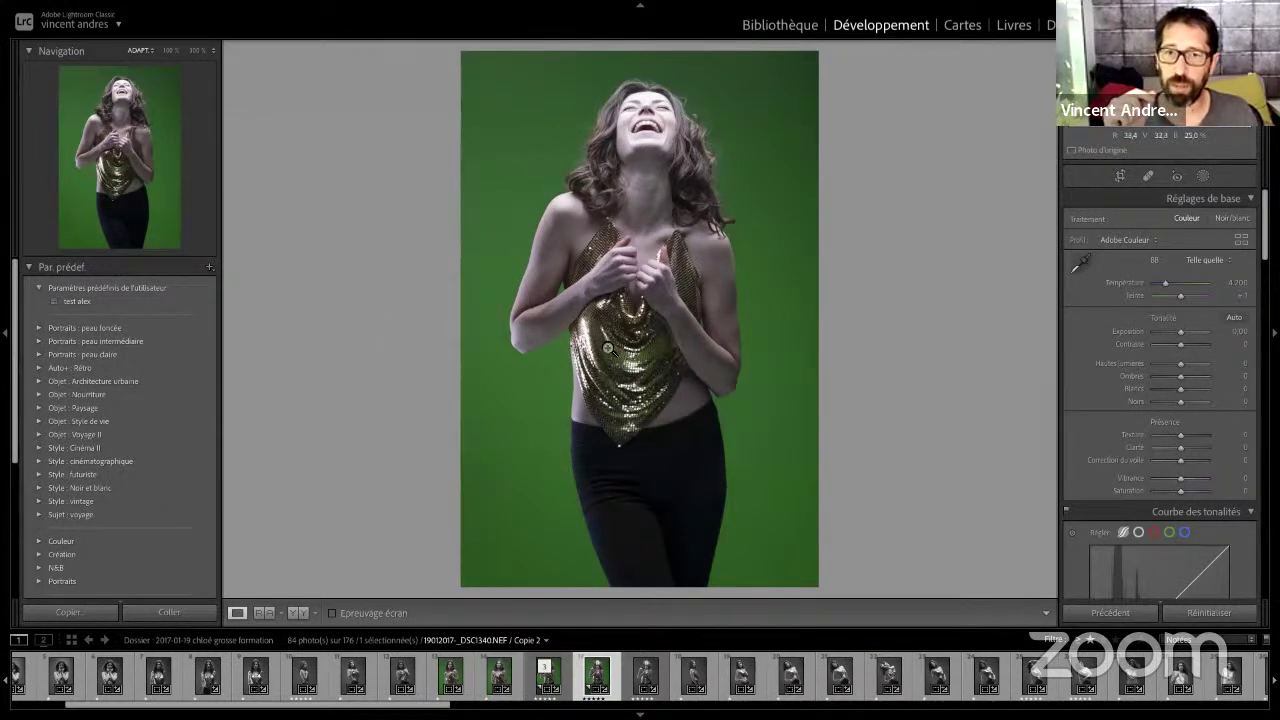
left_click(561, 349)
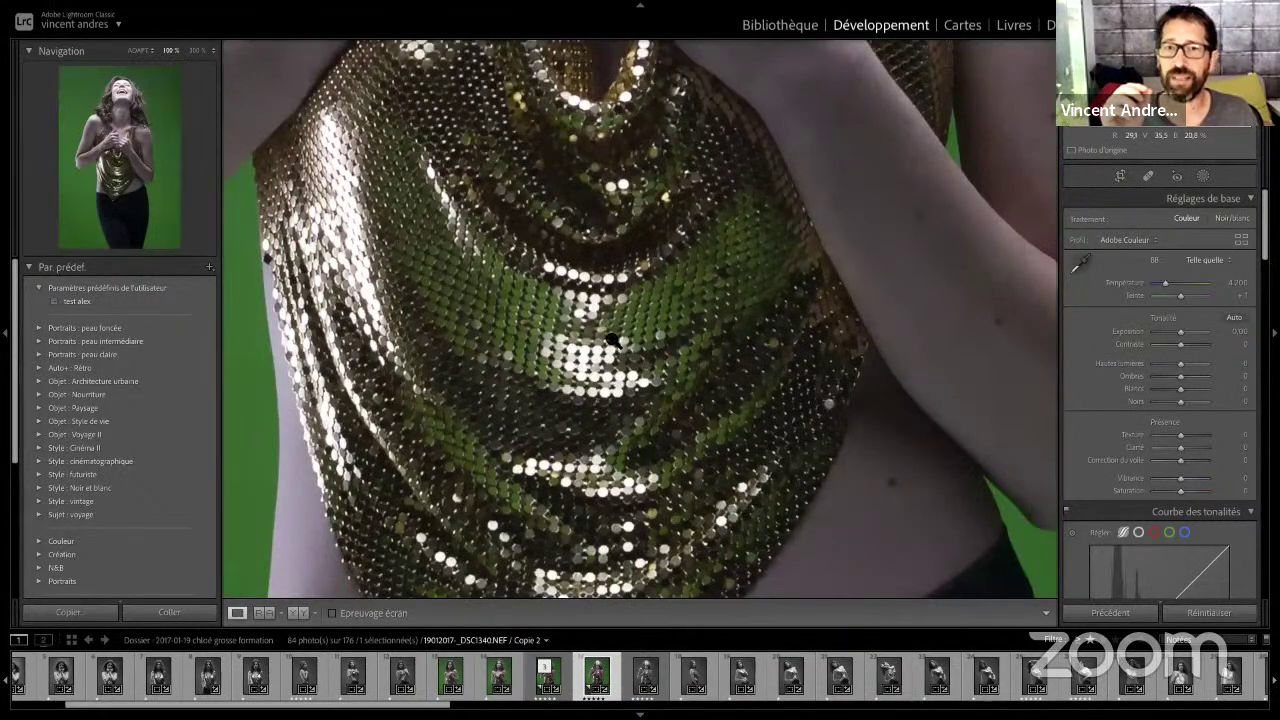
left_click(615, 343)
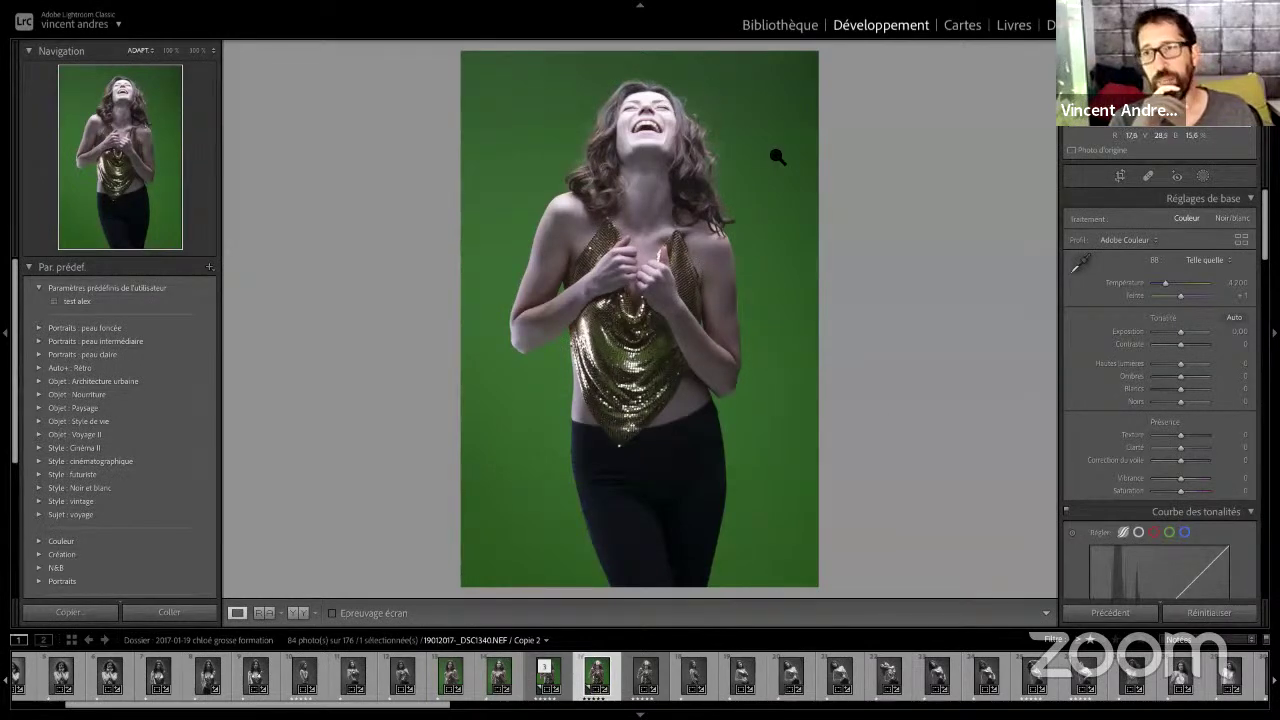
Bring the HSL panel into view, with all values at 0, and inspect the chest and hands close up
scroll(1168, 478, "down", 3)
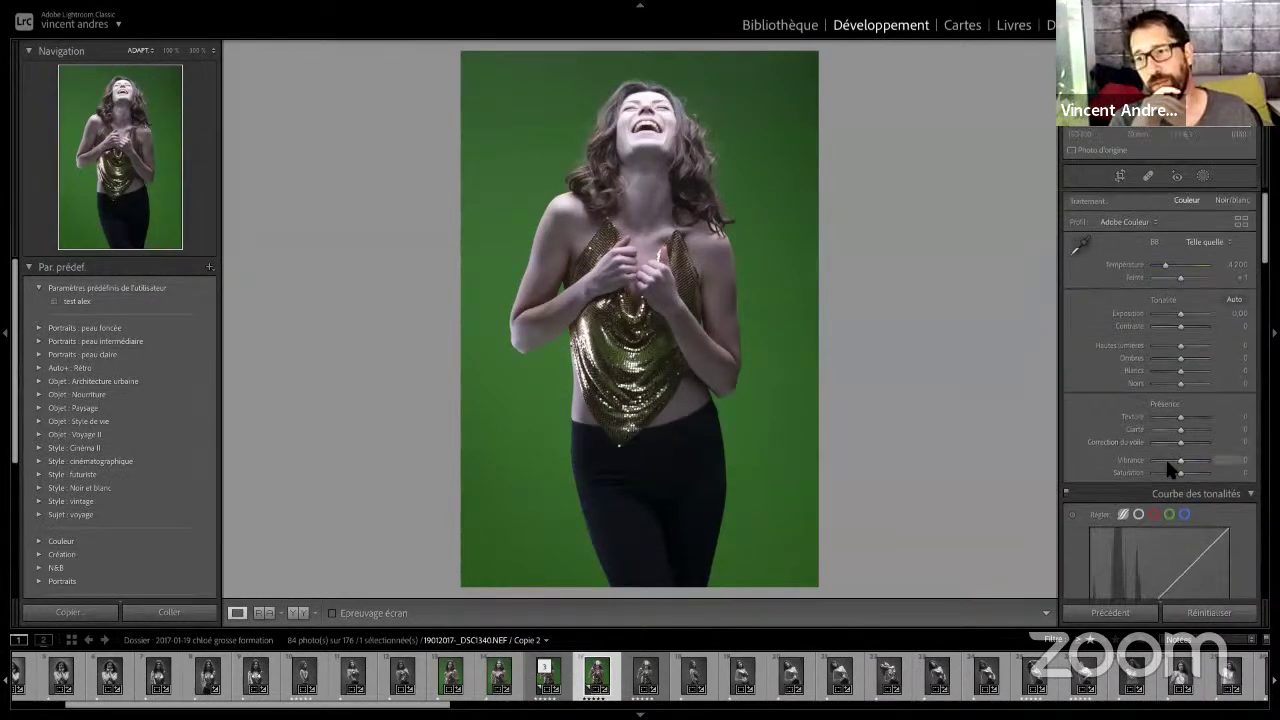
scroll(1168, 470, "down", 5)
scroll(1168, 465, "down", 5)
scroll(1168, 468, "down", 5)
scroll(1168, 470, "down", 1)
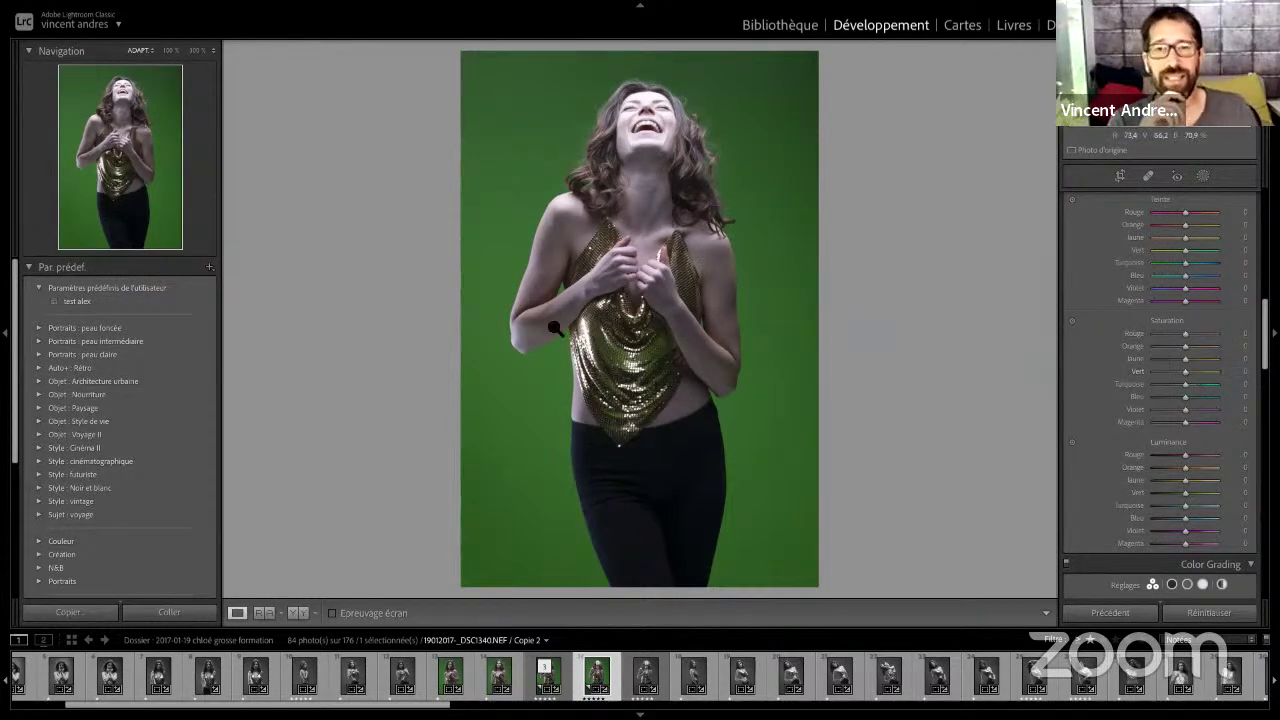
left_click(681, 278)
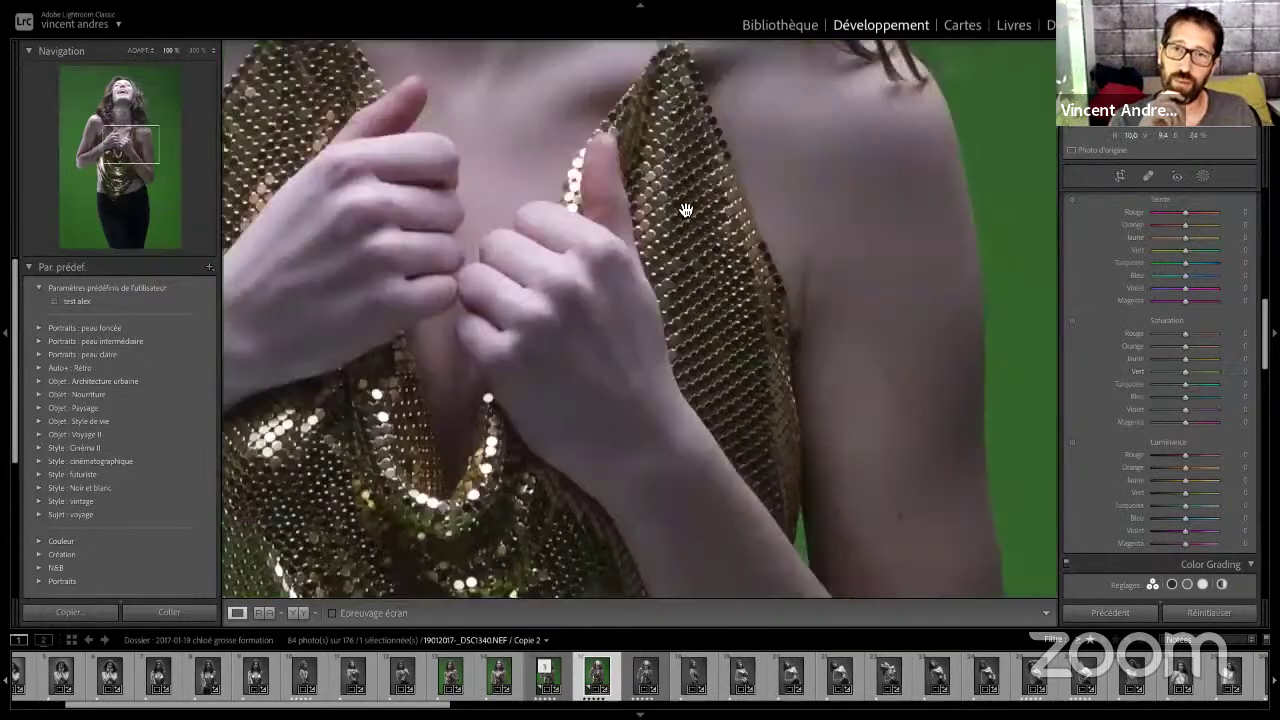
left_click(688, 240)
left_click(622, 188)
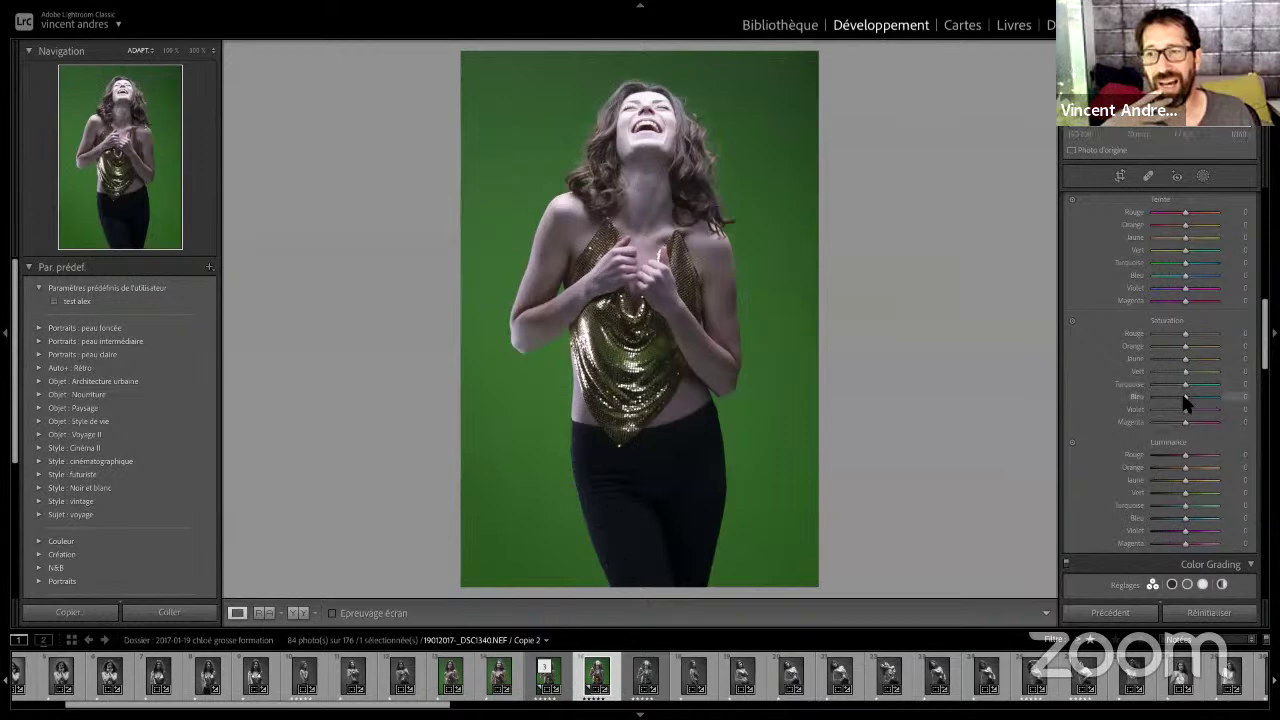
left_click_drag(1137, 399, 1218, 403)
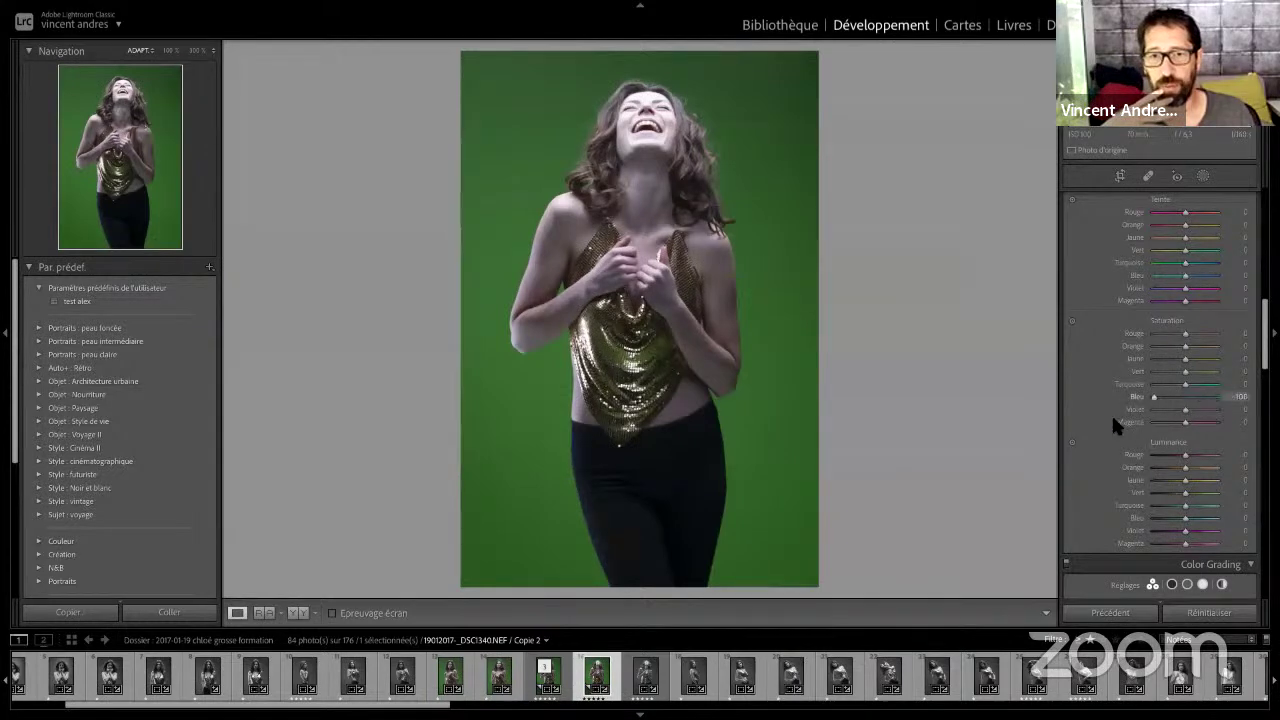
left_click(625, 536)
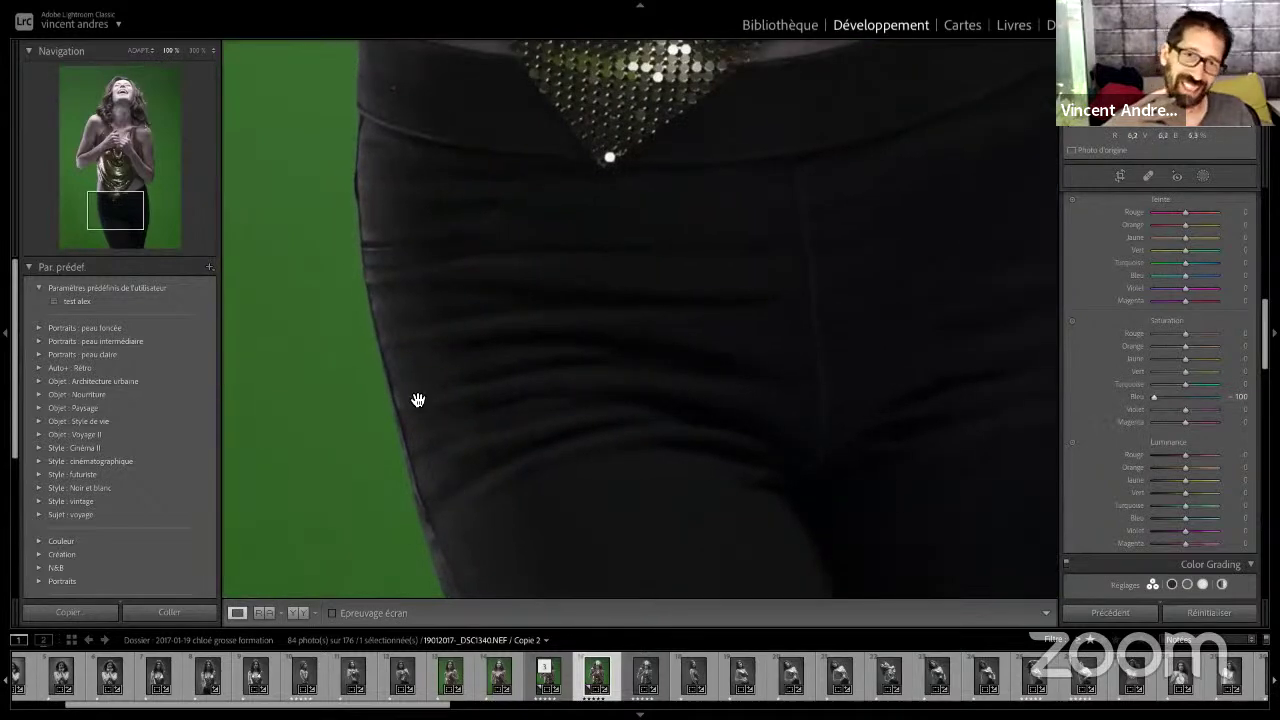
double_click(1152, 396)
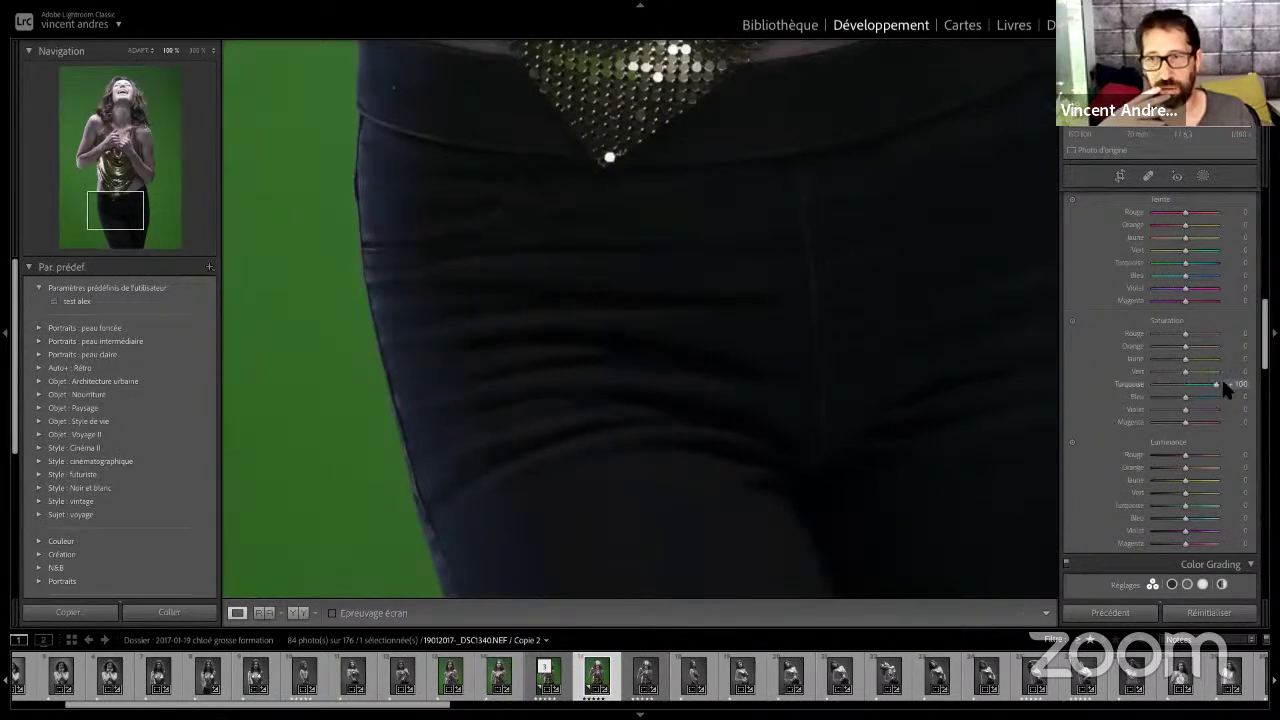
mouse_move(1220, 384)
left_mouse_down()
mouse_move(1188, 395)
mouse_move(1245, 396)
mouse_move(1093, 410)
left_mouse_up()
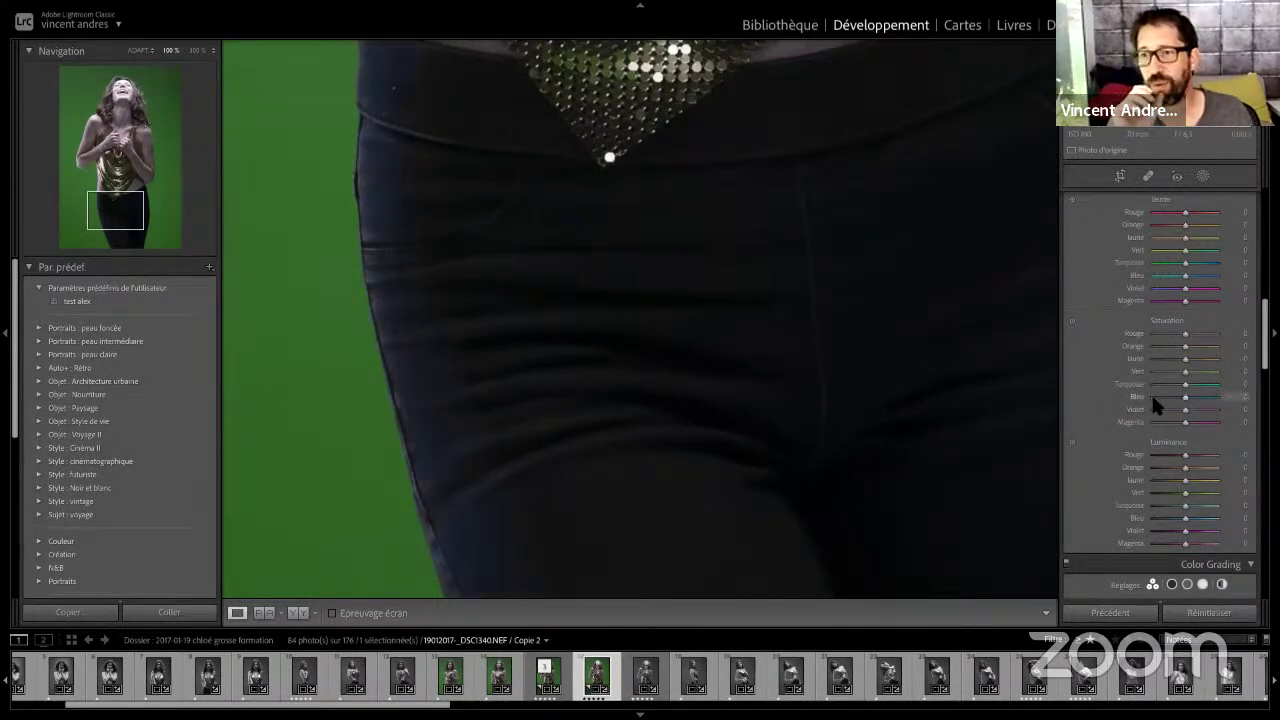
left_click(674, 337)
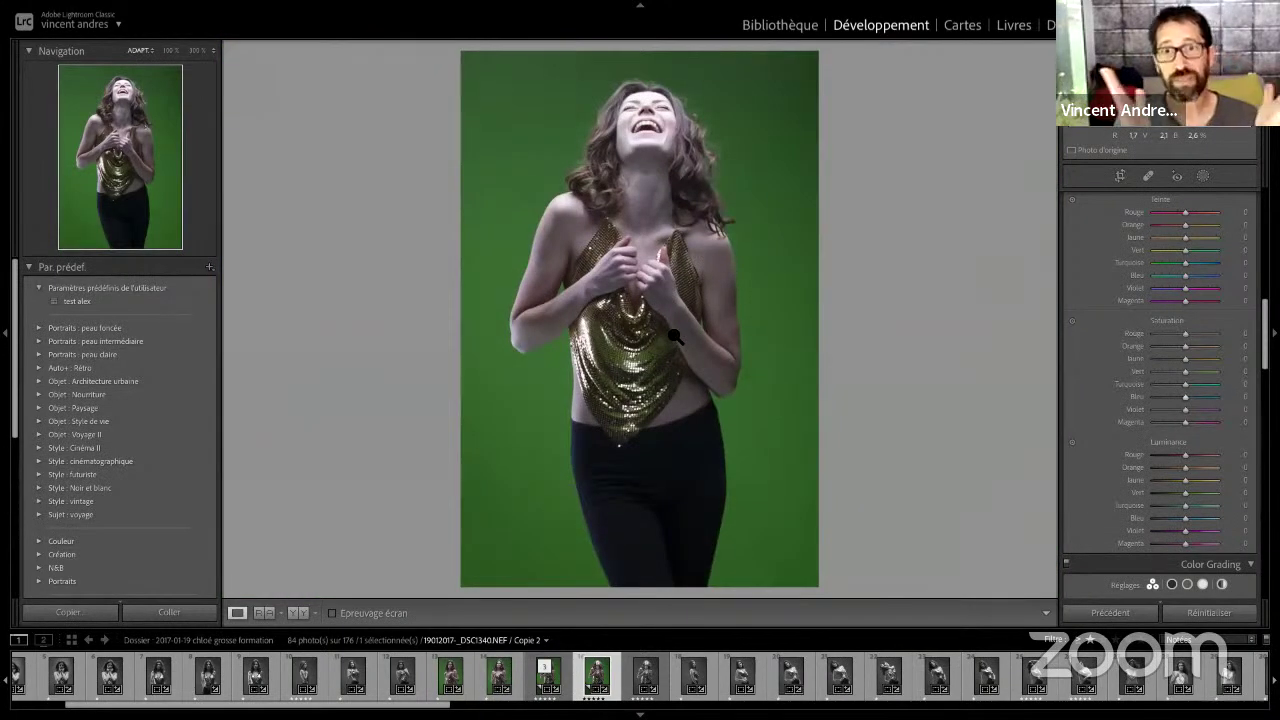
Lower Hautes lumières to -100 while zoomed on the face to tame the bright skin
left_click(647, 98)
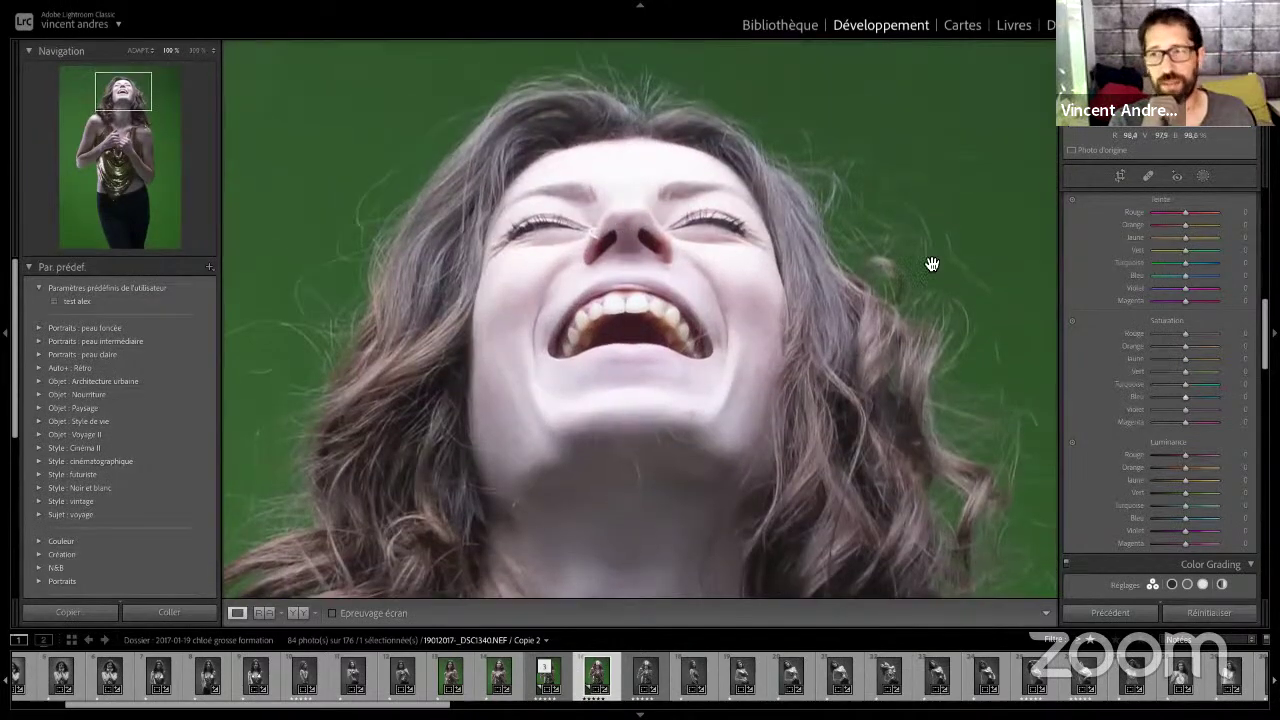
scroll(1131, 268, "up", 5)
scroll(1131, 269, "up", 3)
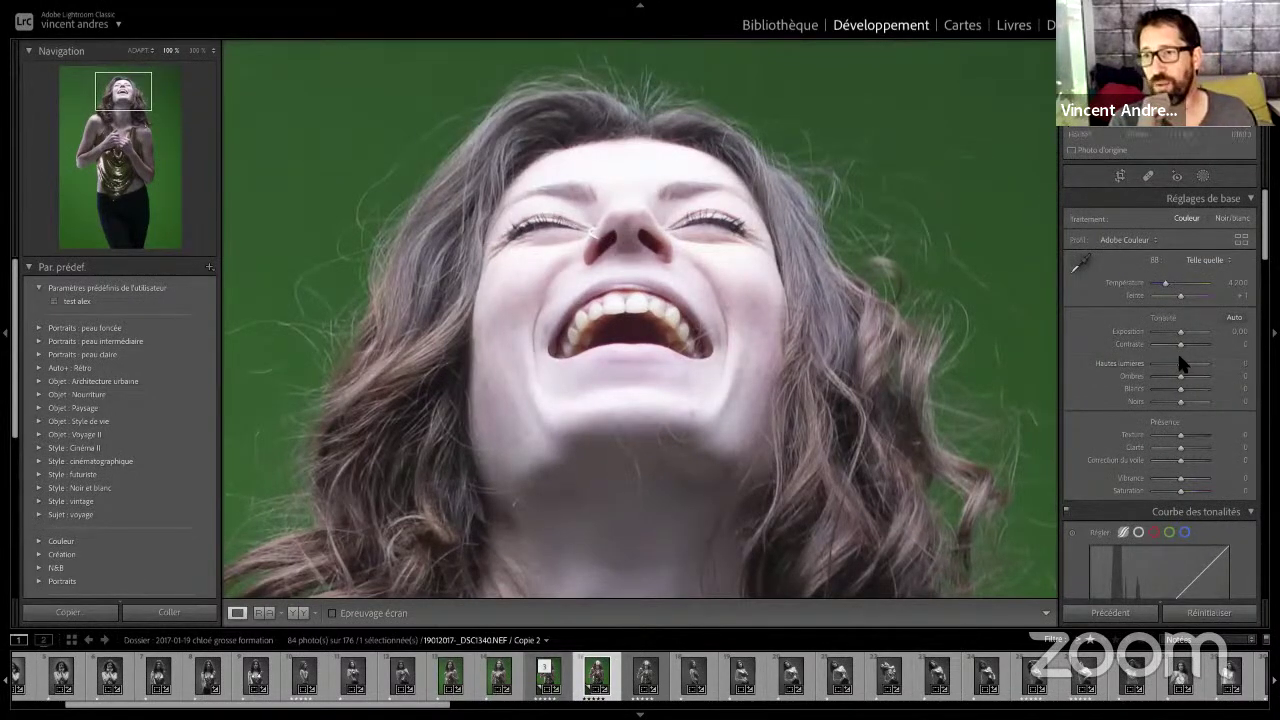
left_click_drag(1180, 364, 1149, 363)
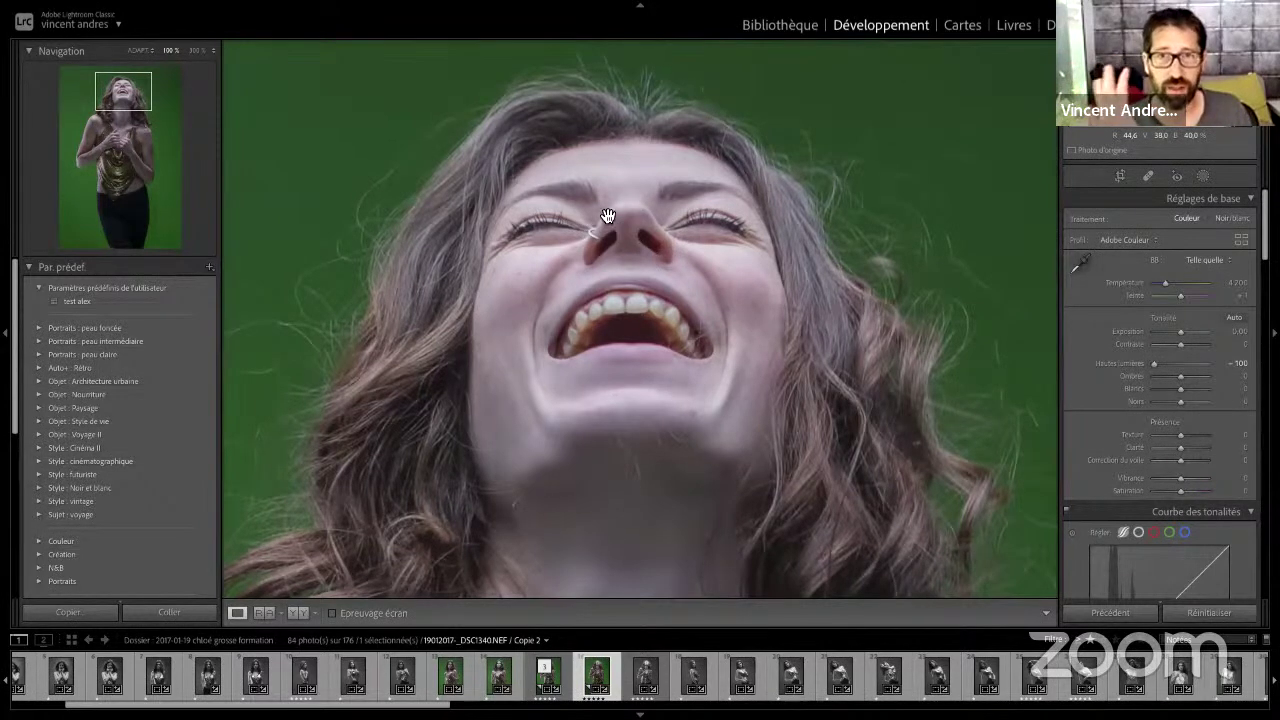
double_click(1153, 364)
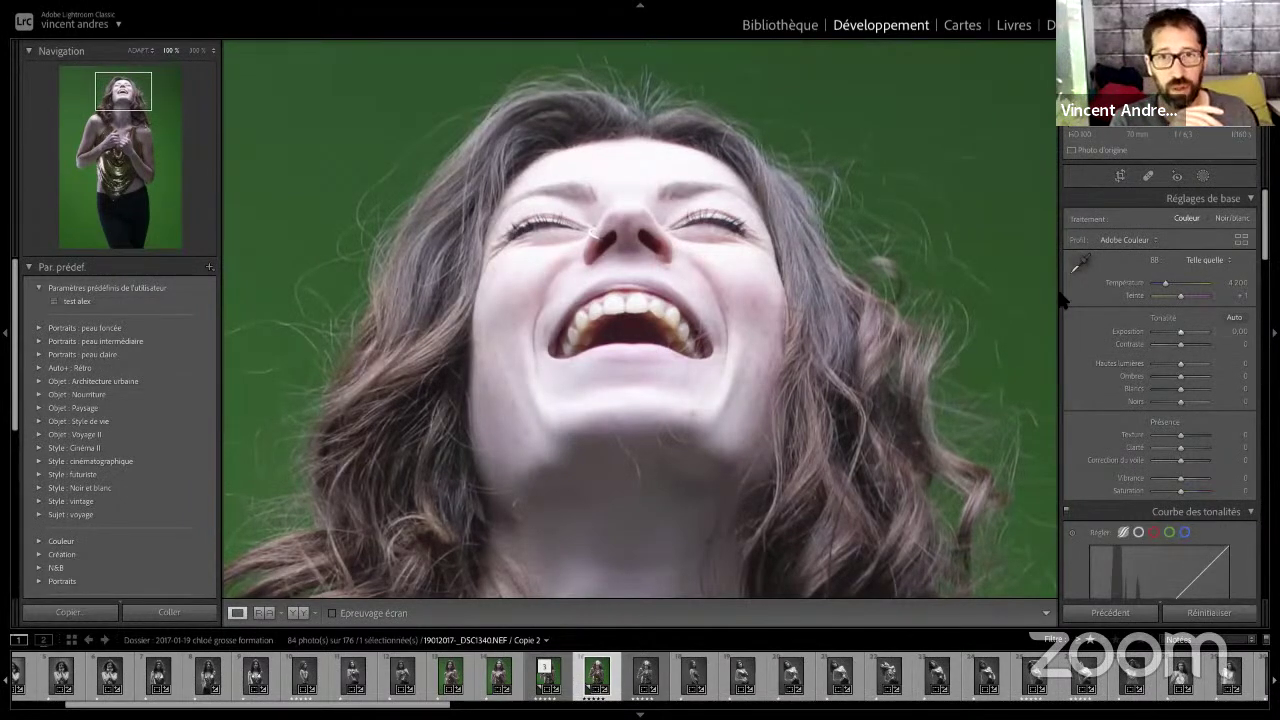
left_click_drag(1181, 363, 1122, 367)
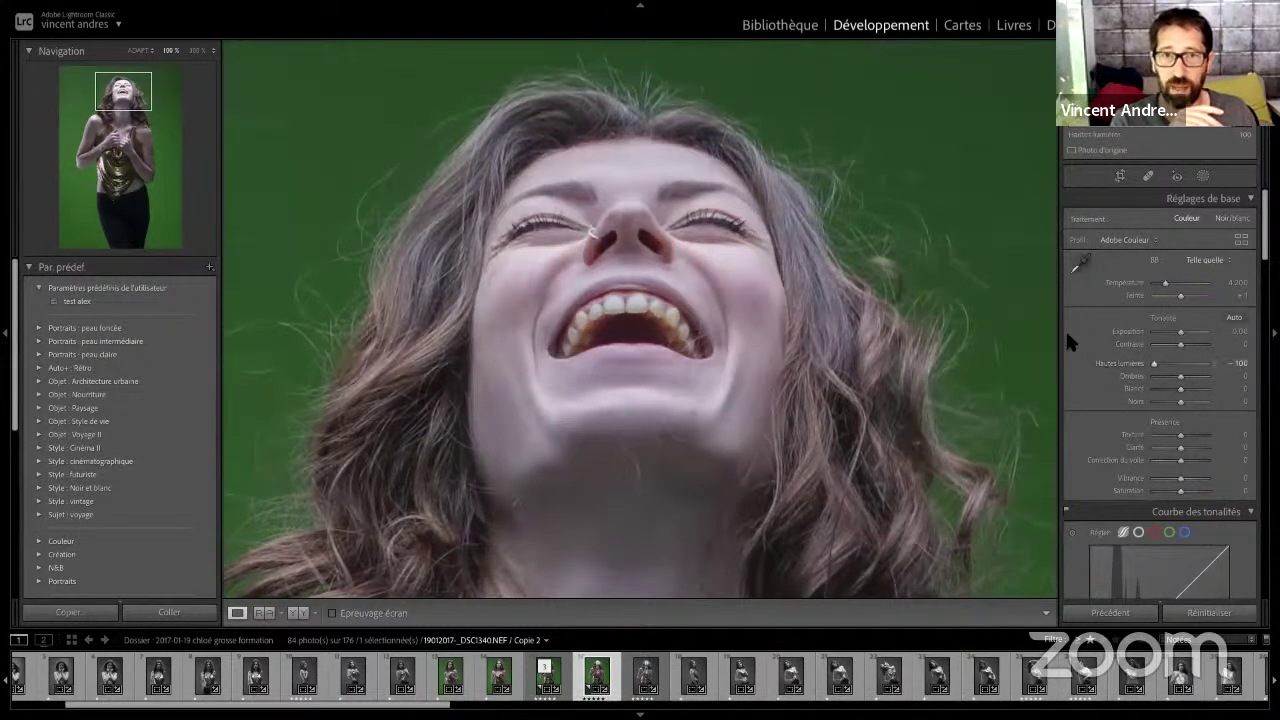
left_click(598, 248)
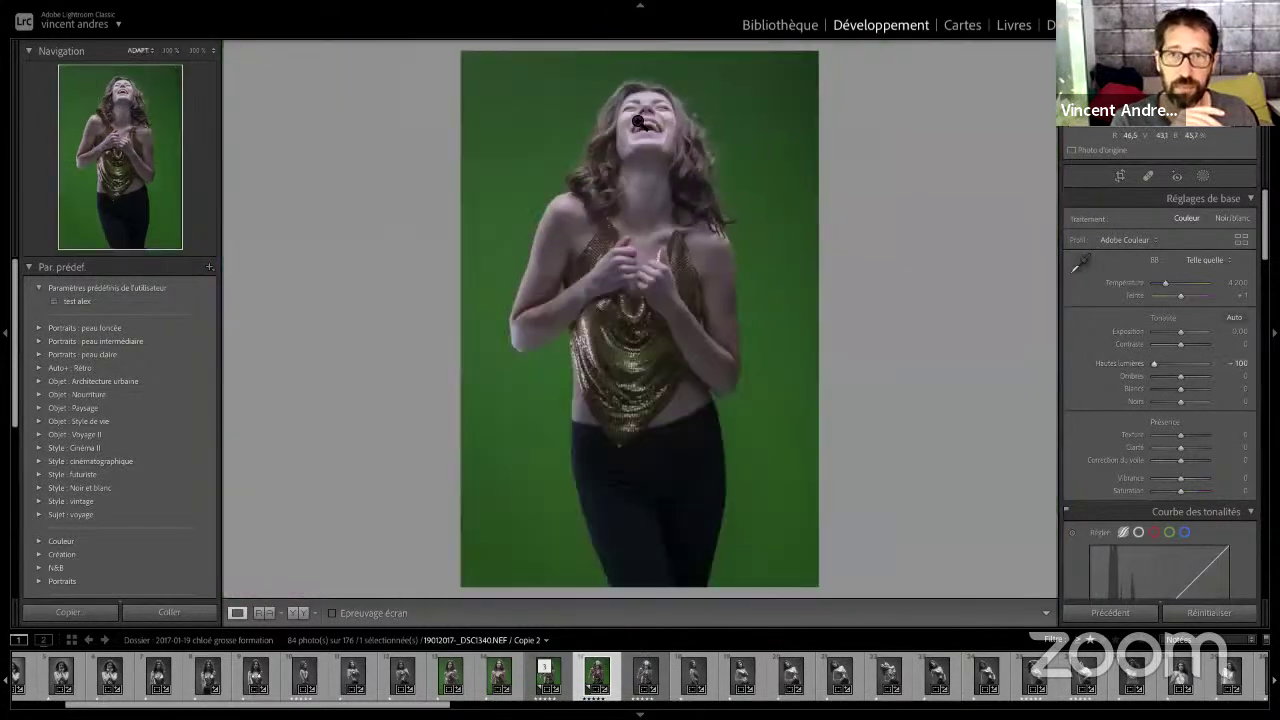
Compare the face with Highlights at -100 and -4, then reset Highlights to 0
left_click(643, 119)
left_click_drag(608, 71, 620, 262)
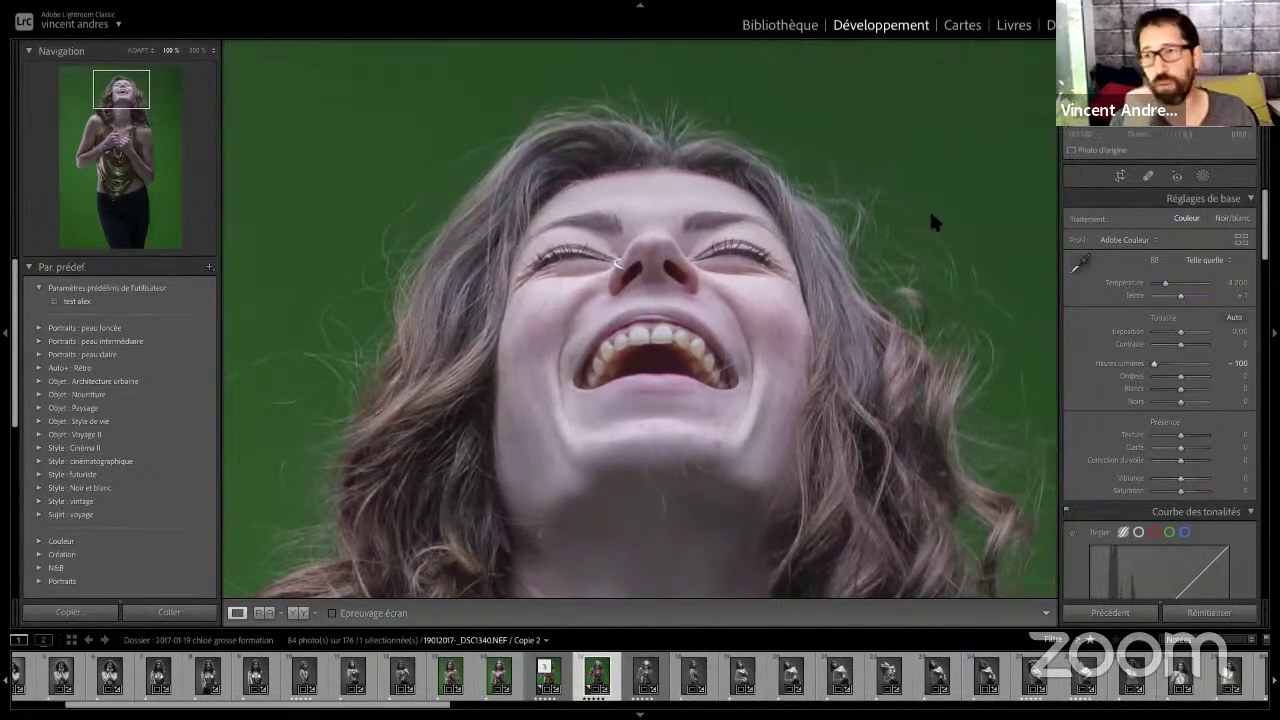
left_click_drag(1155, 363, 1177, 366)
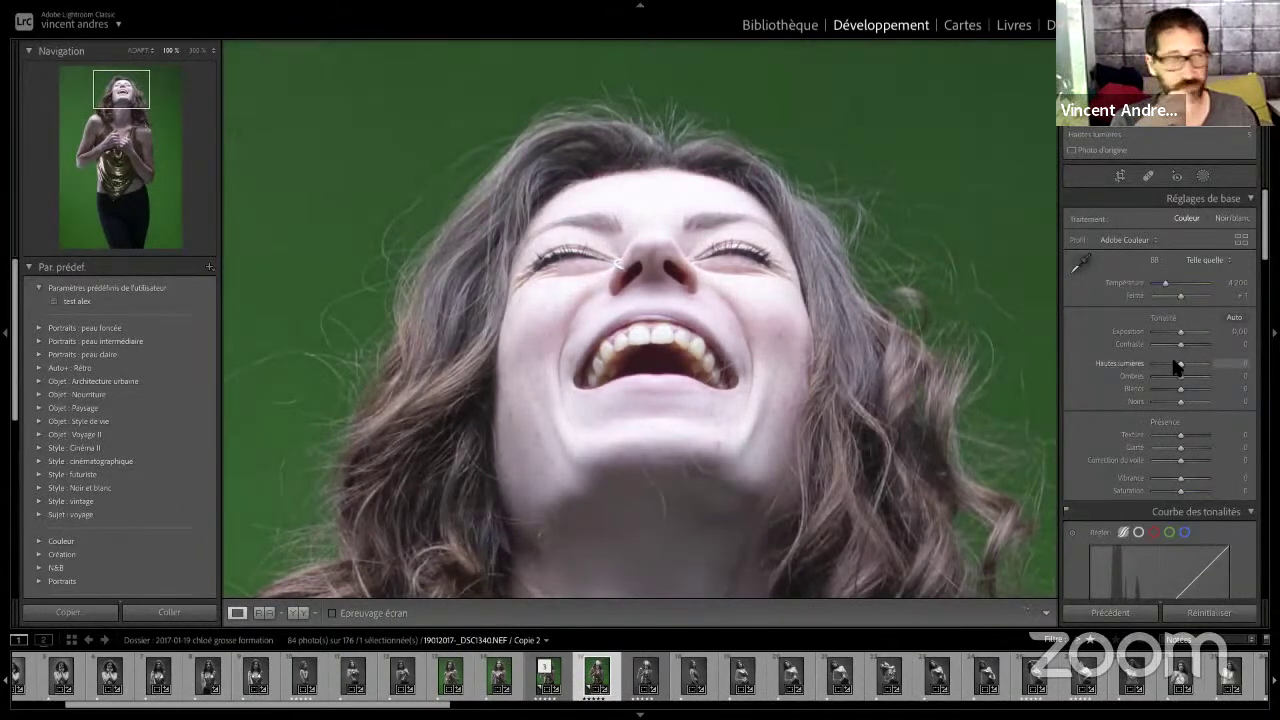
left_click(757, 262)
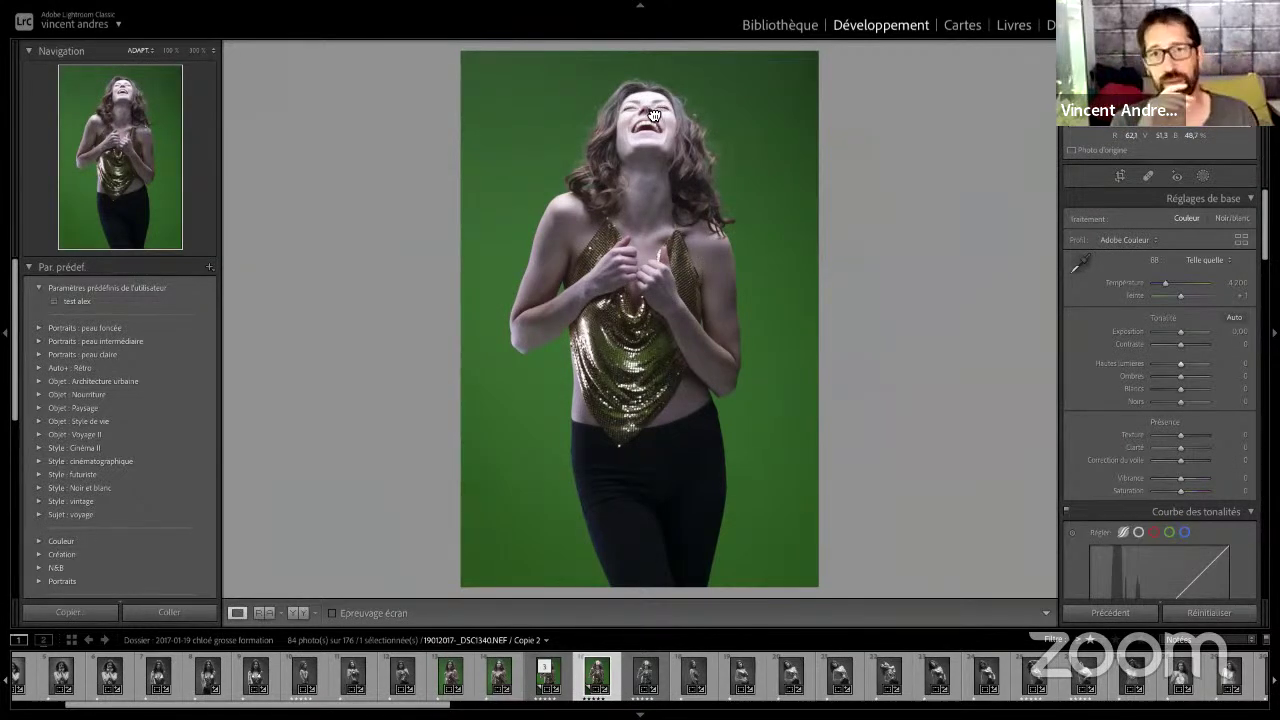
left_click_drag(653, 112, 642, 266)
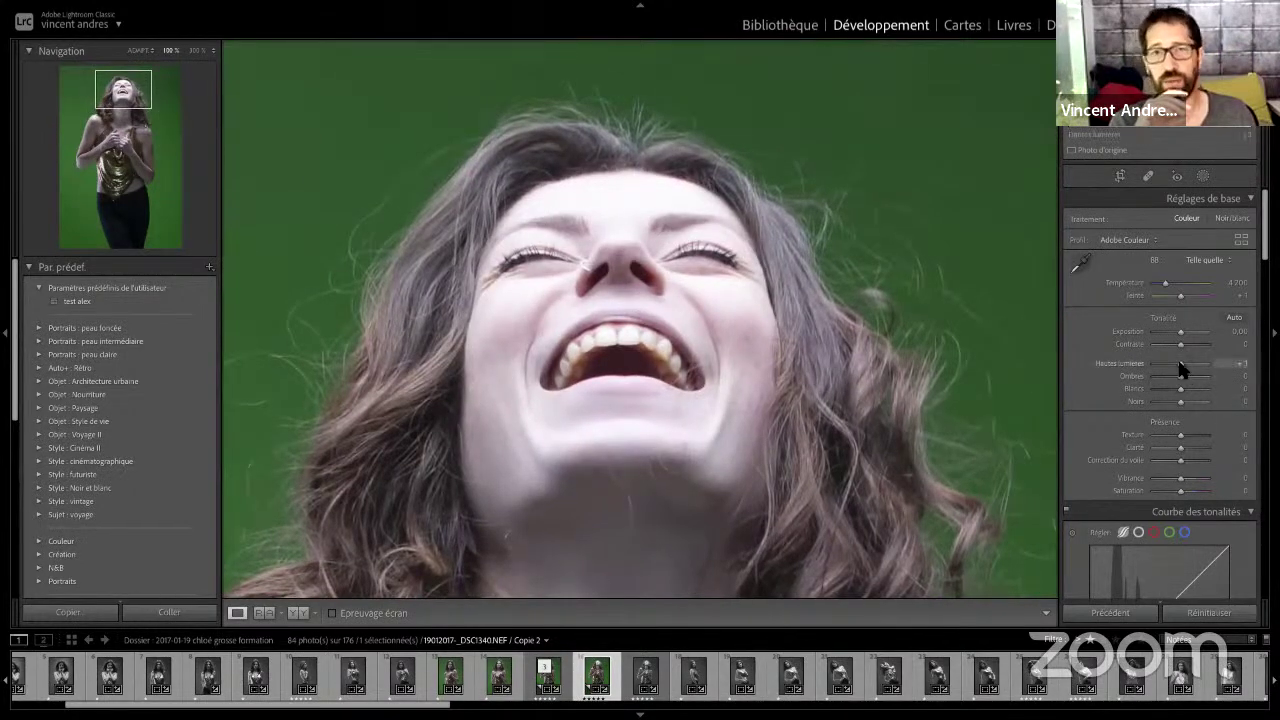
left_click_drag(1180, 368, 1066, 368)
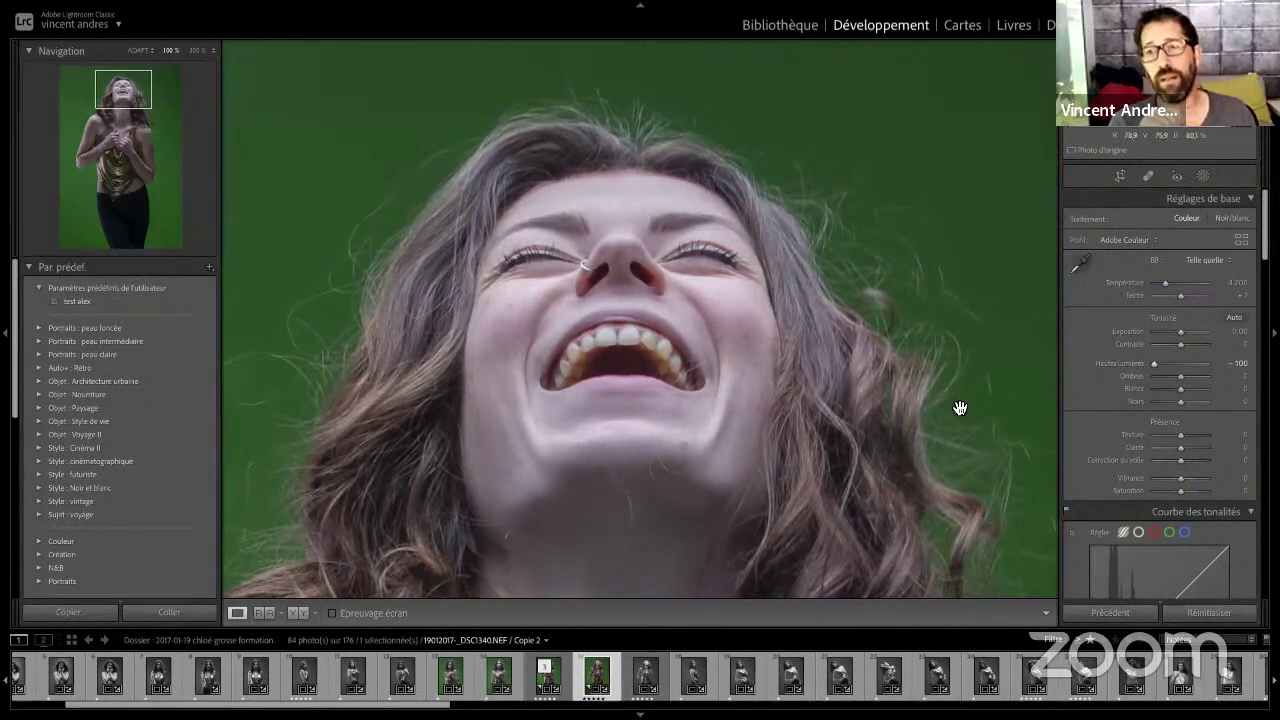
double_click(1155, 366)
left_click(549, 313)
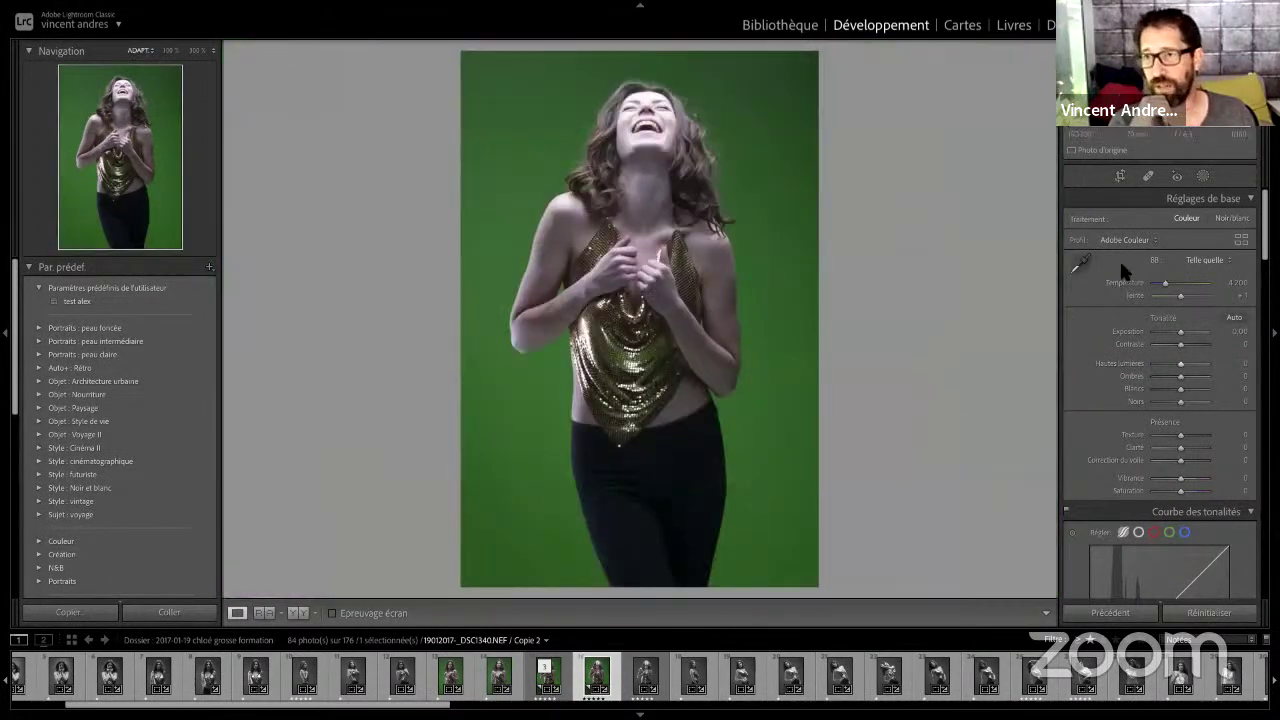
Convert the portrait to black and white and bring the Mélange noir et blanc sliders into view
left_click(1234, 219)
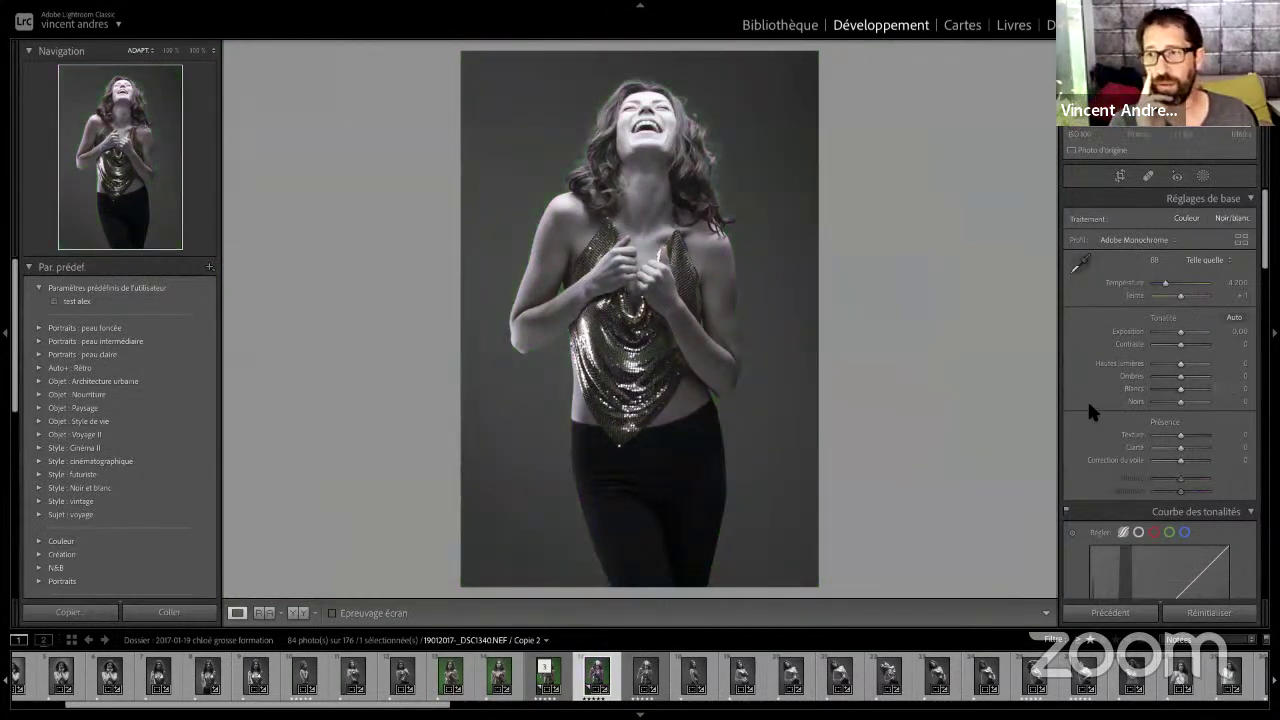
scroll(1087, 399, "down", 3)
scroll(1087, 399, "down", 5)
scroll(1087, 399, "down", 3)
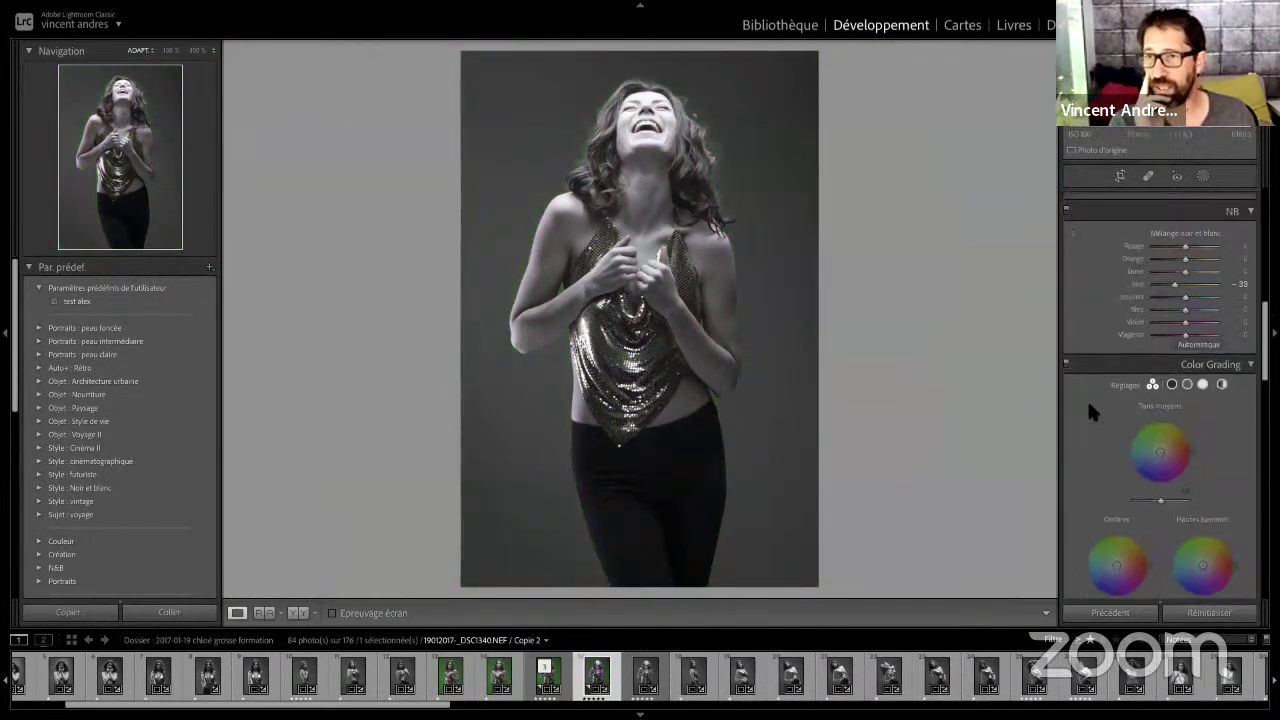
scroll(1087, 398, "up", 2)
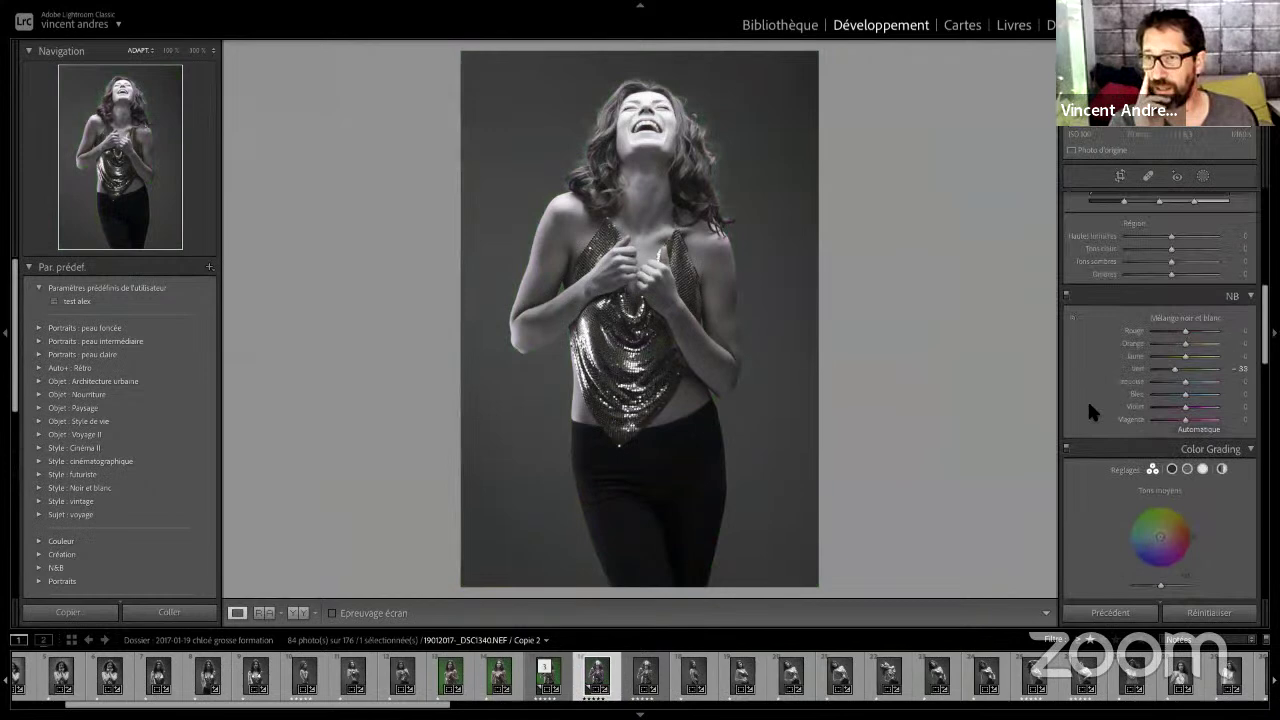
Set the Vert mix channel to -37 to darken the background
double_click(1176, 370)
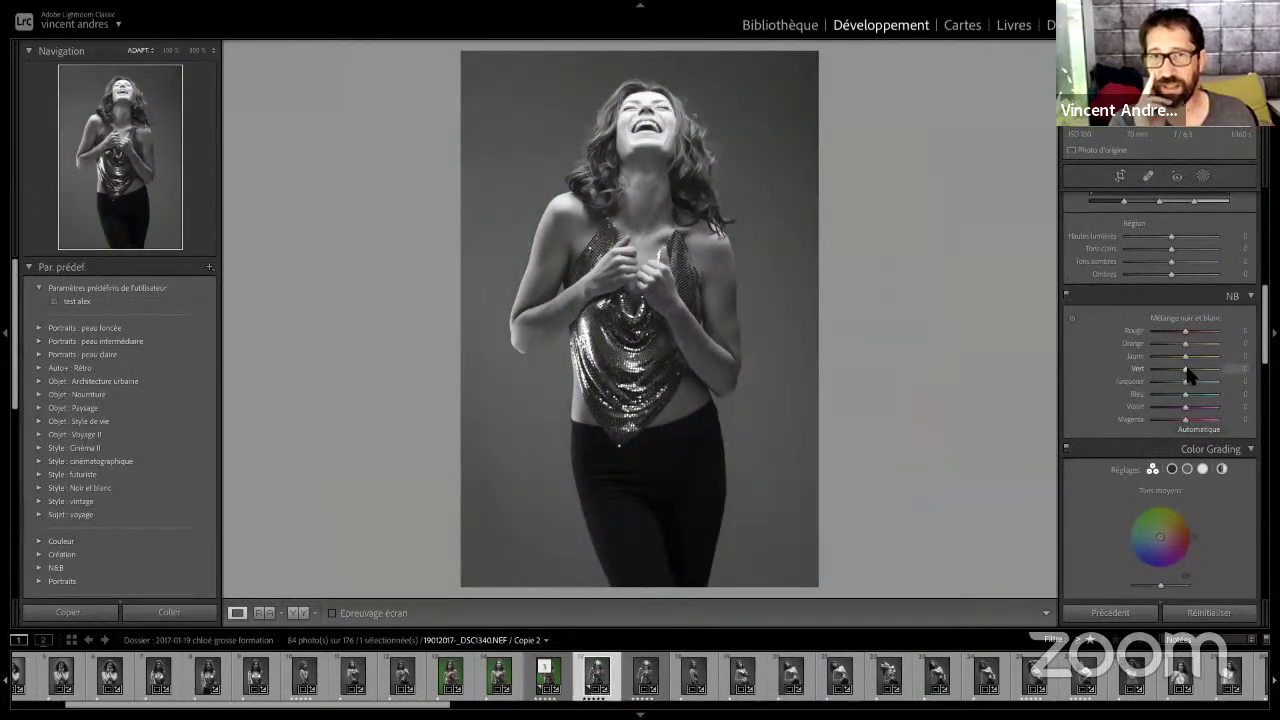
mouse_move(1186, 370)
left_mouse_down()
mouse_move(1155, 370)
mouse_move(1238, 384)
mouse_move(1110, 388)
left_mouse_up()
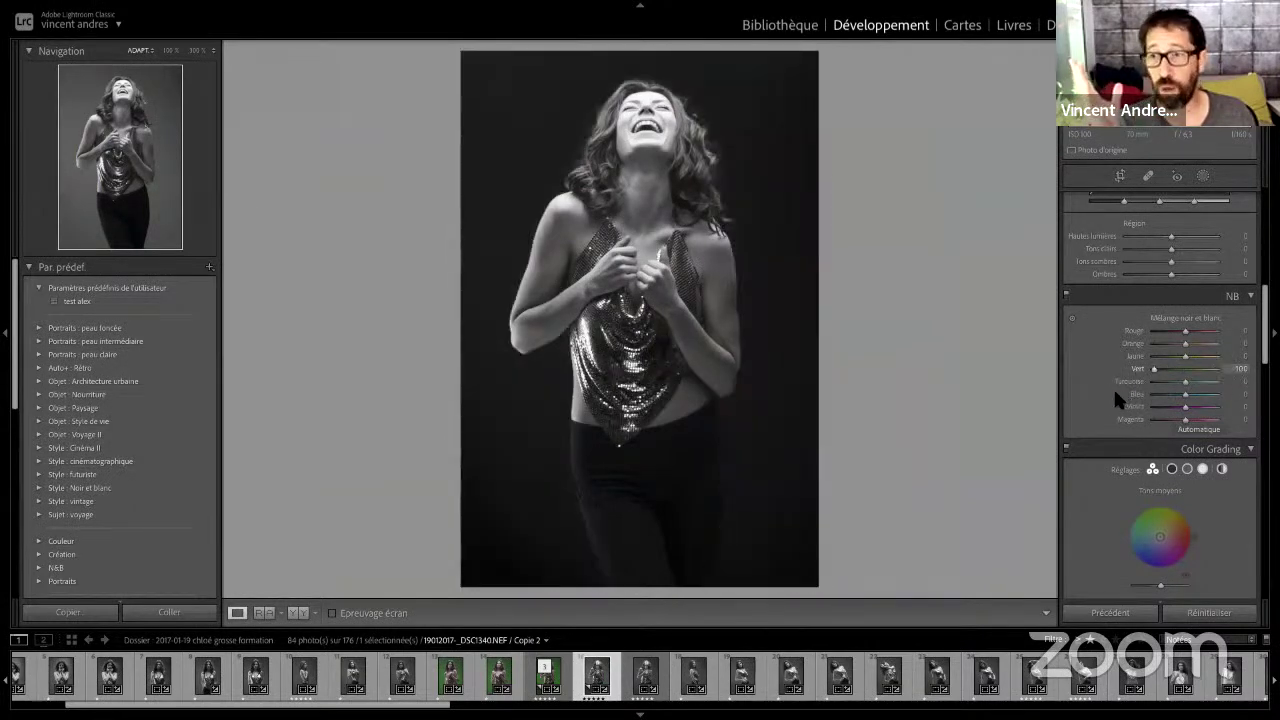
left_click_drag(1115, 386, 1252, 373)
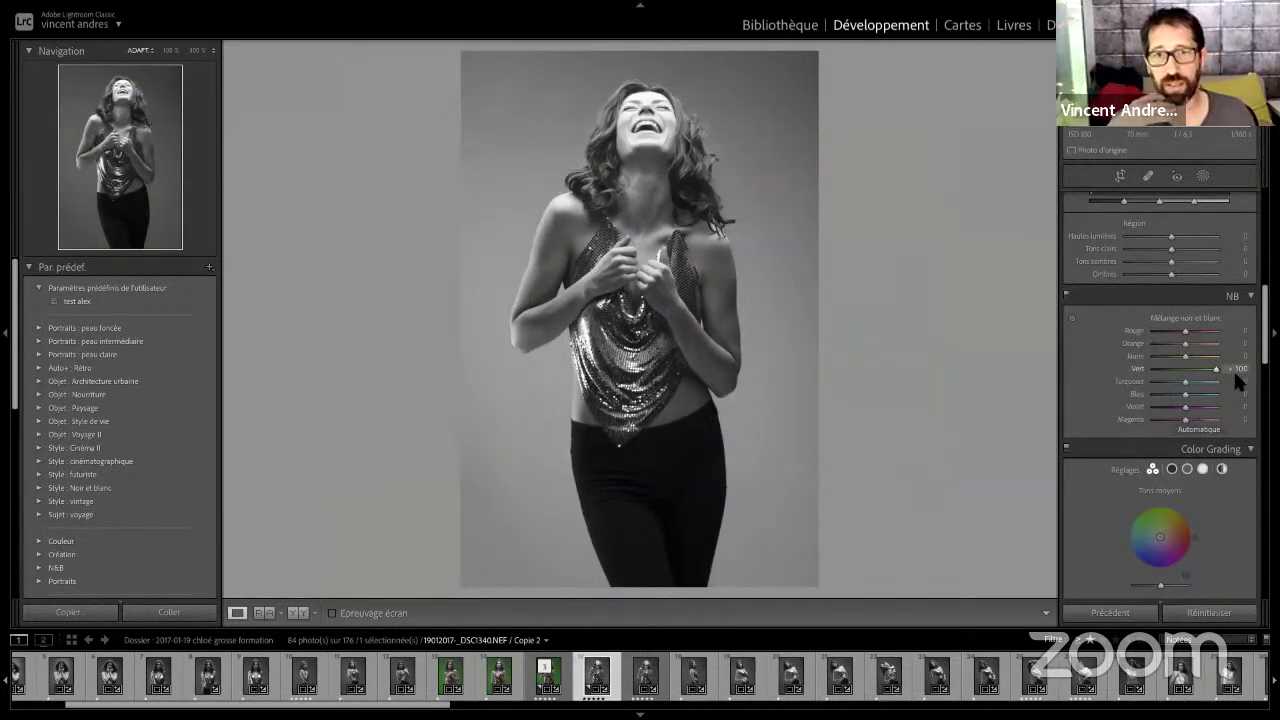
left_click_drag(1234, 372, 1193, 372)
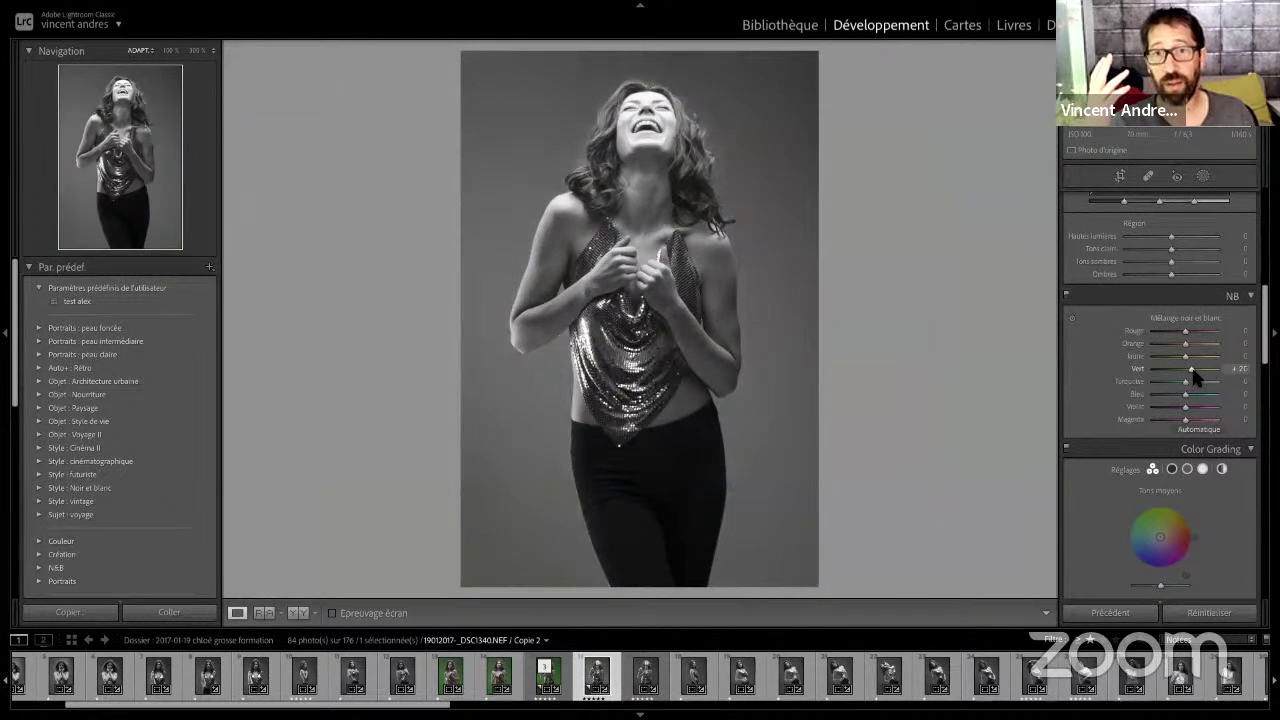
double_click(1193, 371)
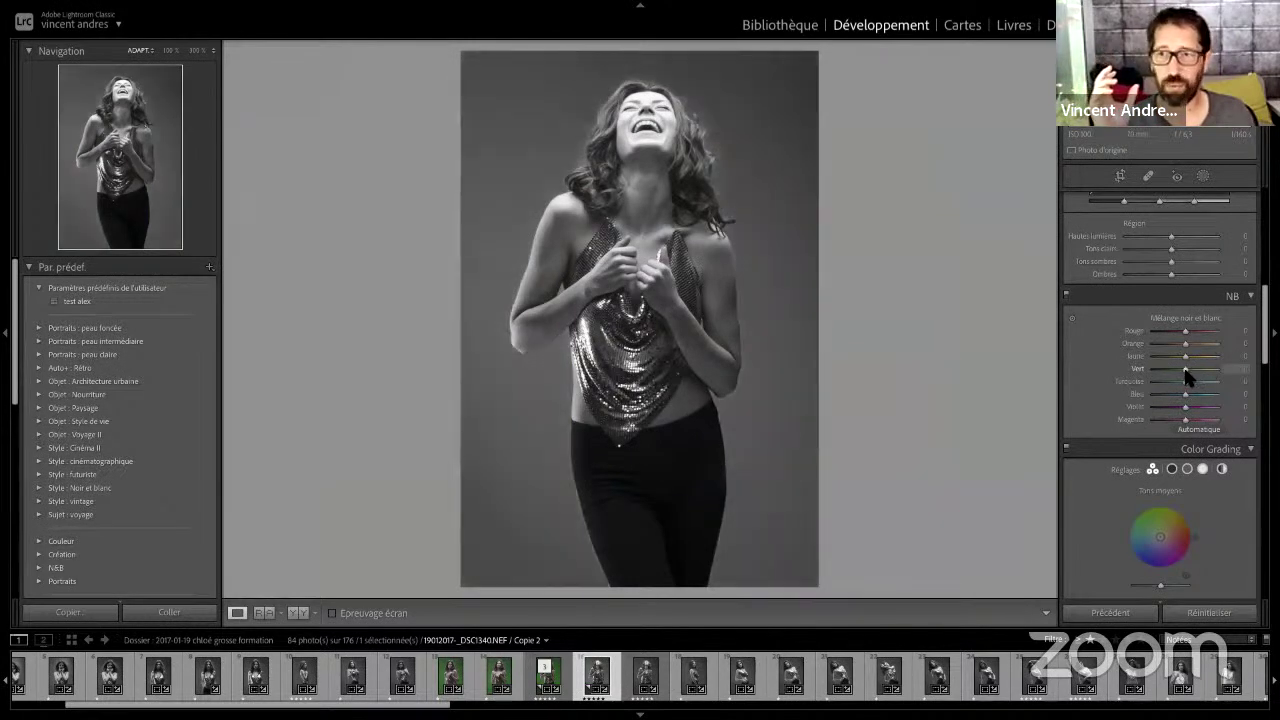
left_click_drag(1180, 370, 1174, 372)
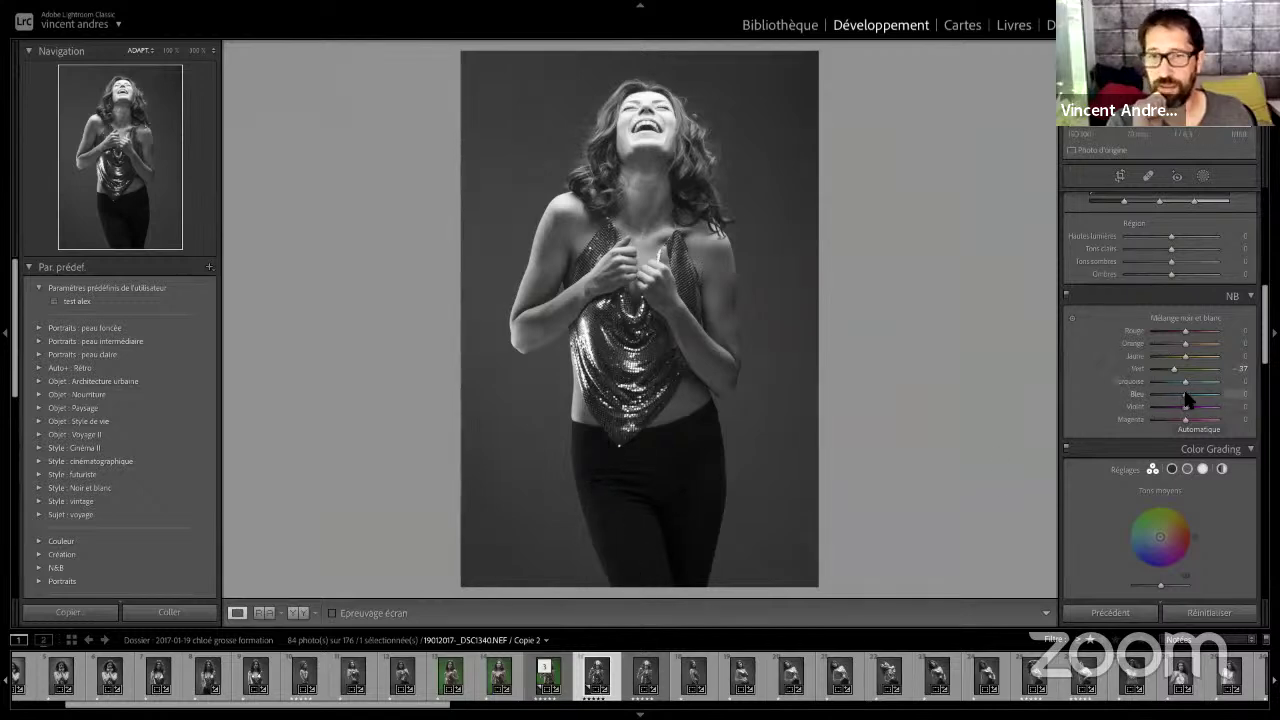
Set the B&W mix to blue -47, yellow +47, orange +16 and red +27
mouse_move(1187, 398)
left_mouse_down()
mouse_move(1219, 394)
mouse_move(1108, 413)
left_mouse_up()
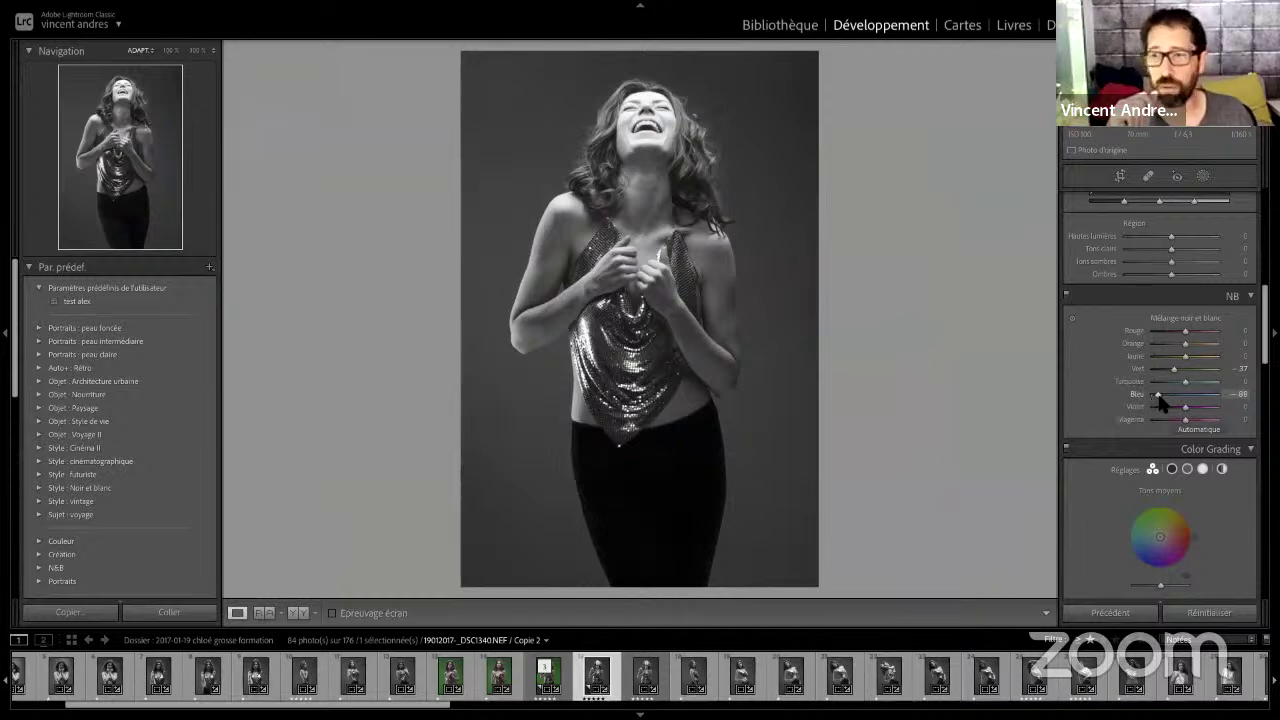
left_click_drag(1158, 397, 1184, 398)
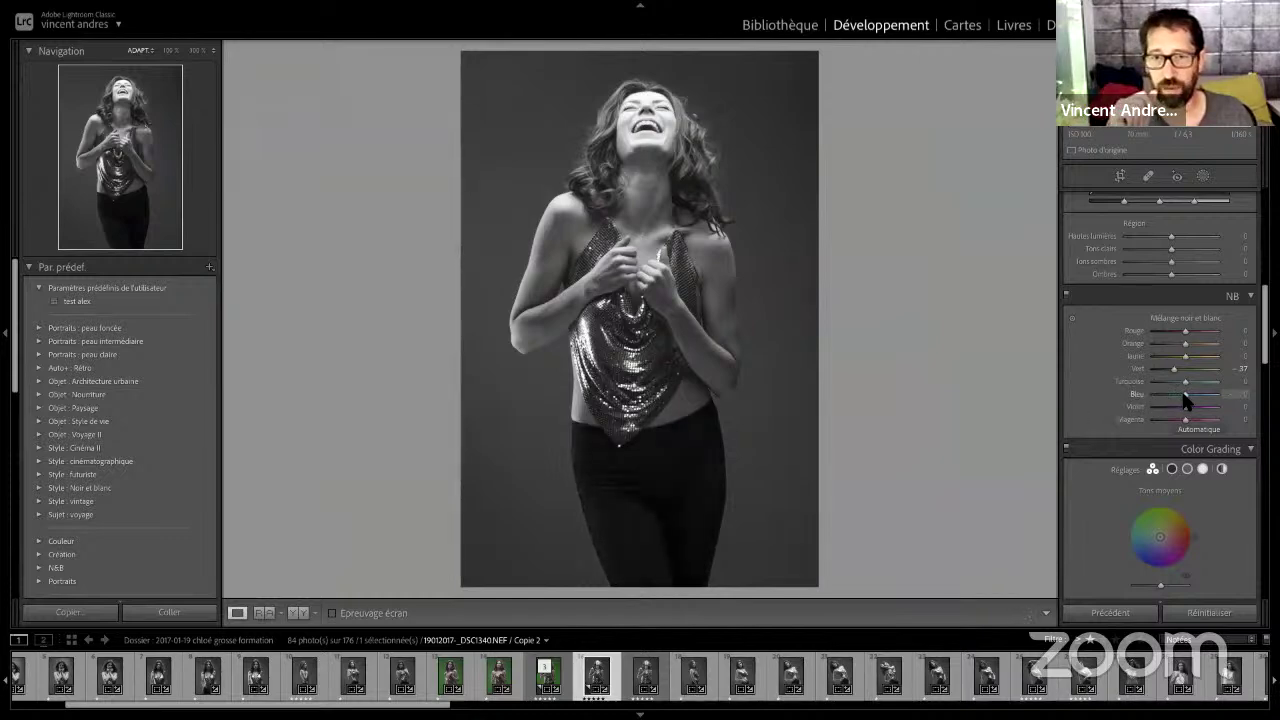
left_click_drag(1183, 399, 1178, 399)
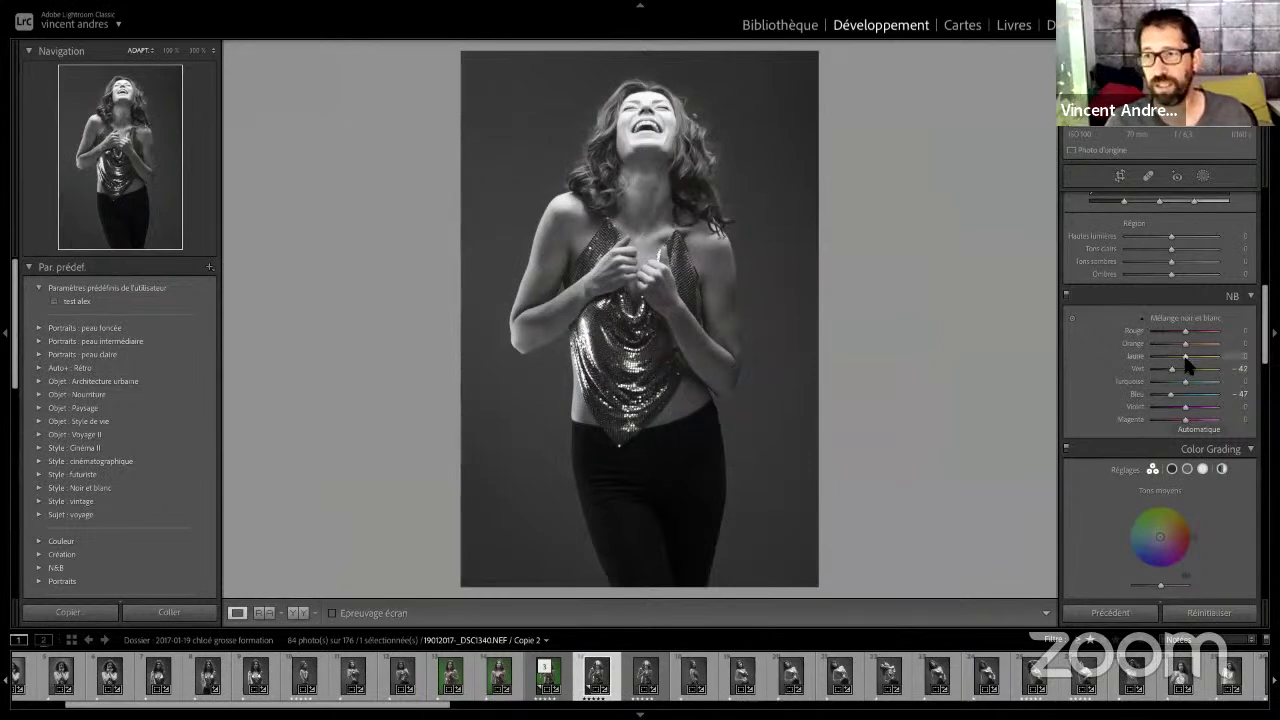
mouse_move(1185, 357)
left_mouse_down()
mouse_move(1268, 372)
mouse_move(1137, 354)
mouse_move(1169, 370)
mouse_move(1140, 356)
left_mouse_up()
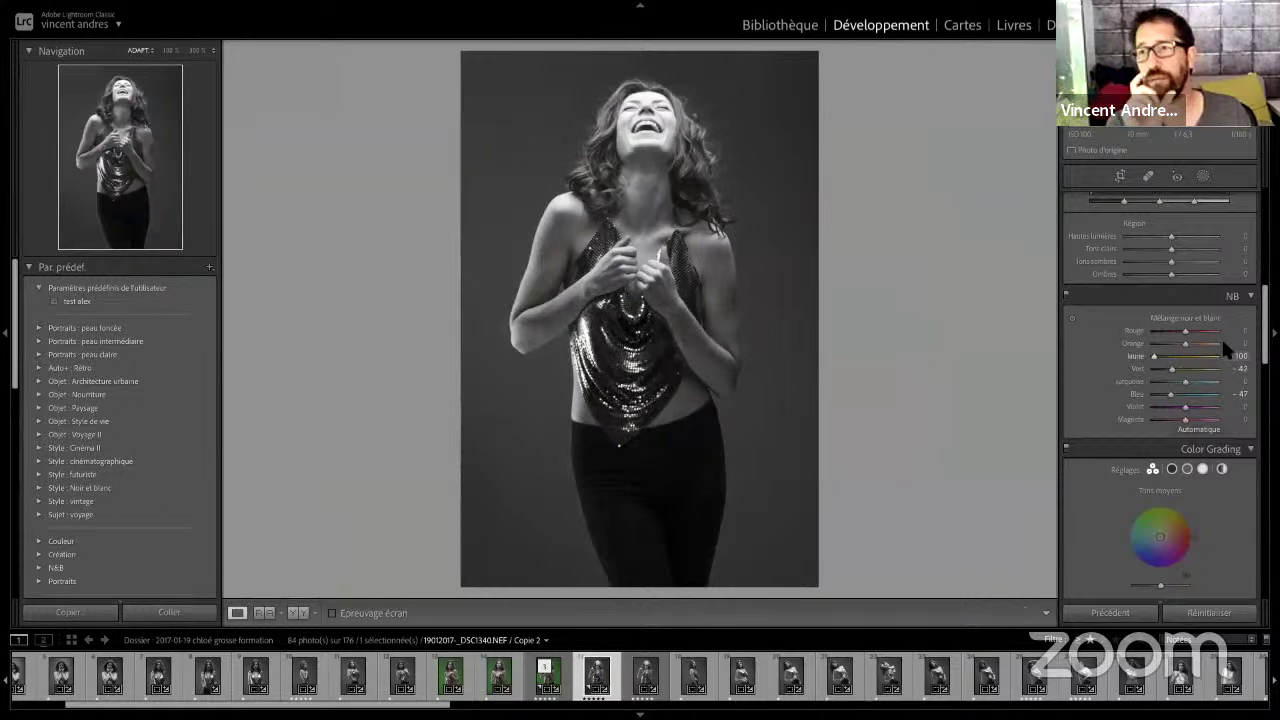
mouse_move(1226, 346)
left_mouse_down()
mouse_move(1170, 366)
mouse_move(1200, 365)
left_mouse_up()
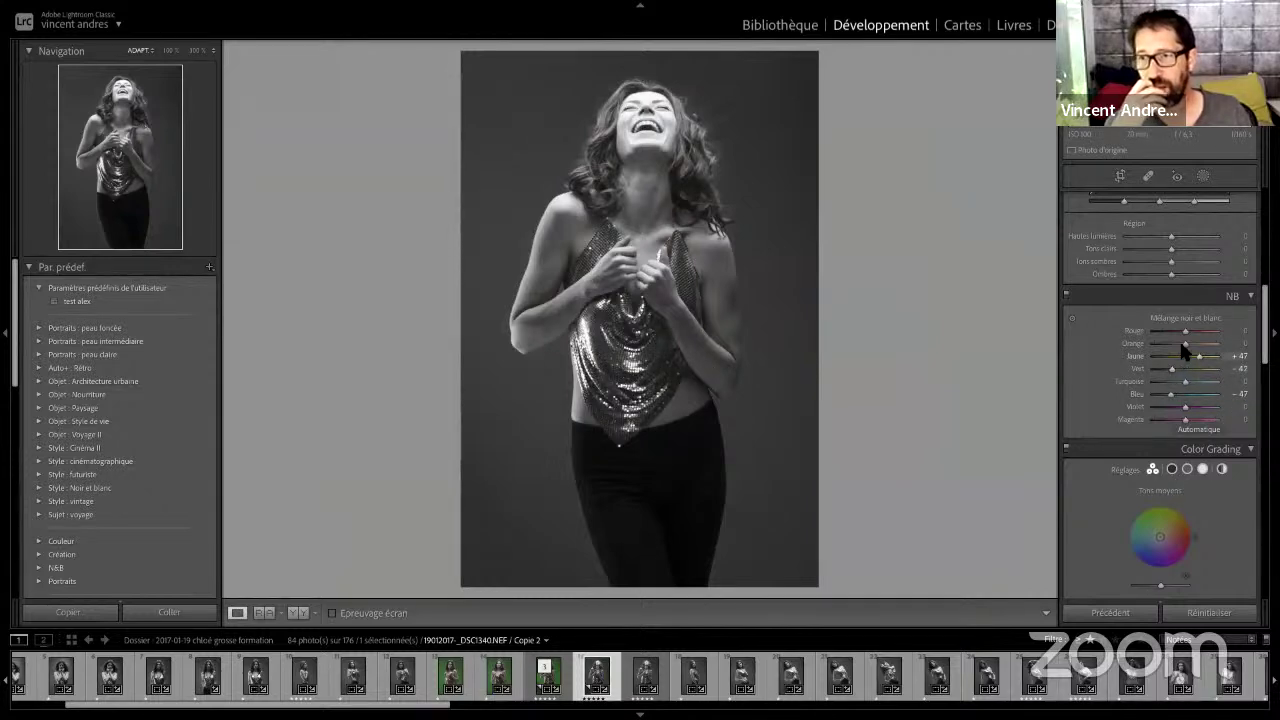
left_click_drag(1173, 344, 1185, 344)
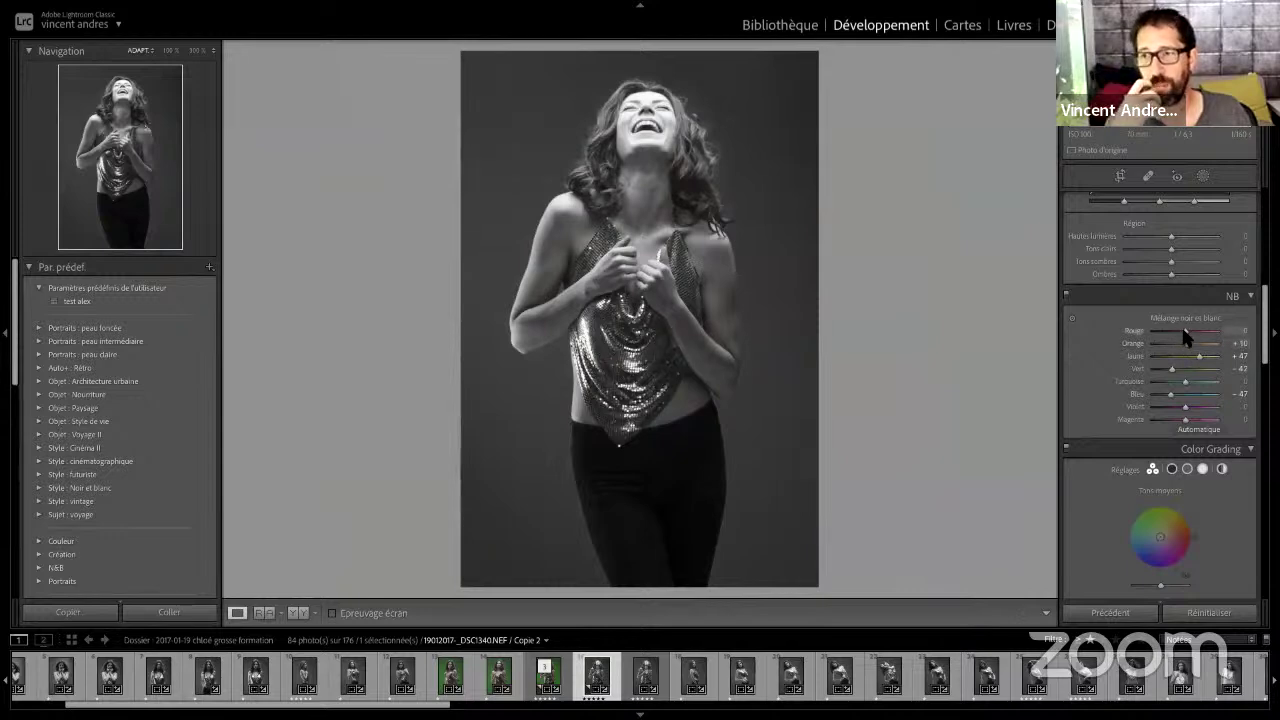
left_click_drag(1176, 340, 1197, 339)
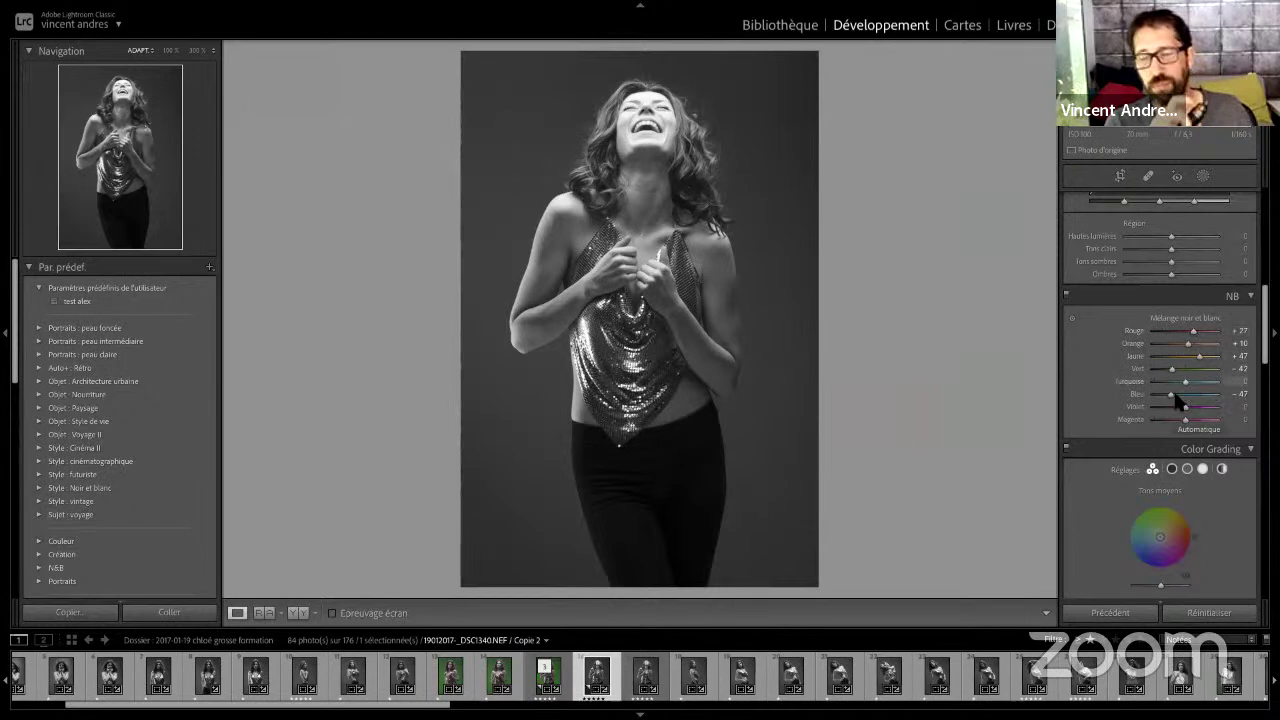
Set highlights -11, shadows +4, whites +13, blacks -4, texture +6 and dehaze +6
scroll(1123, 397, "up", 5)
scroll(1121, 384, "up", 3)
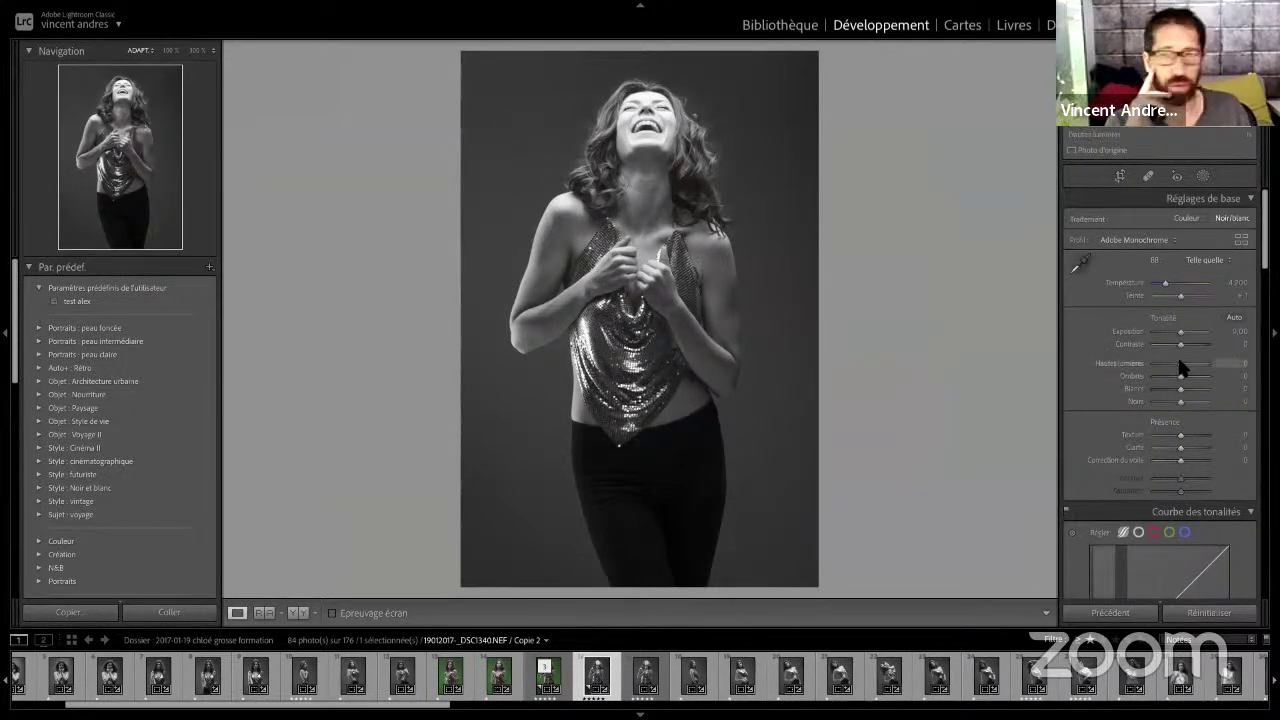
mouse_move(1181, 369)
left_mouse_down()
mouse_move(1170, 370)
mouse_move(1217, 377)
mouse_move(1192, 386)
left_mouse_up()
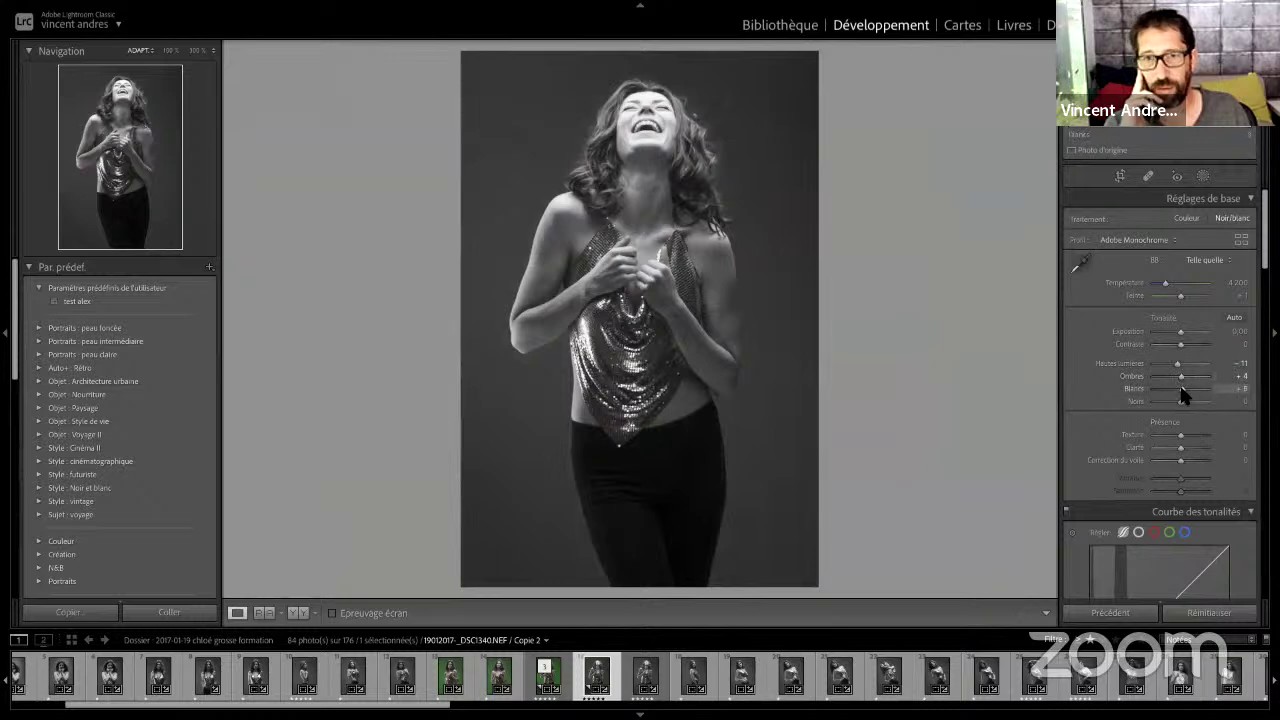
left_click_drag(1186, 385, 1181, 390)
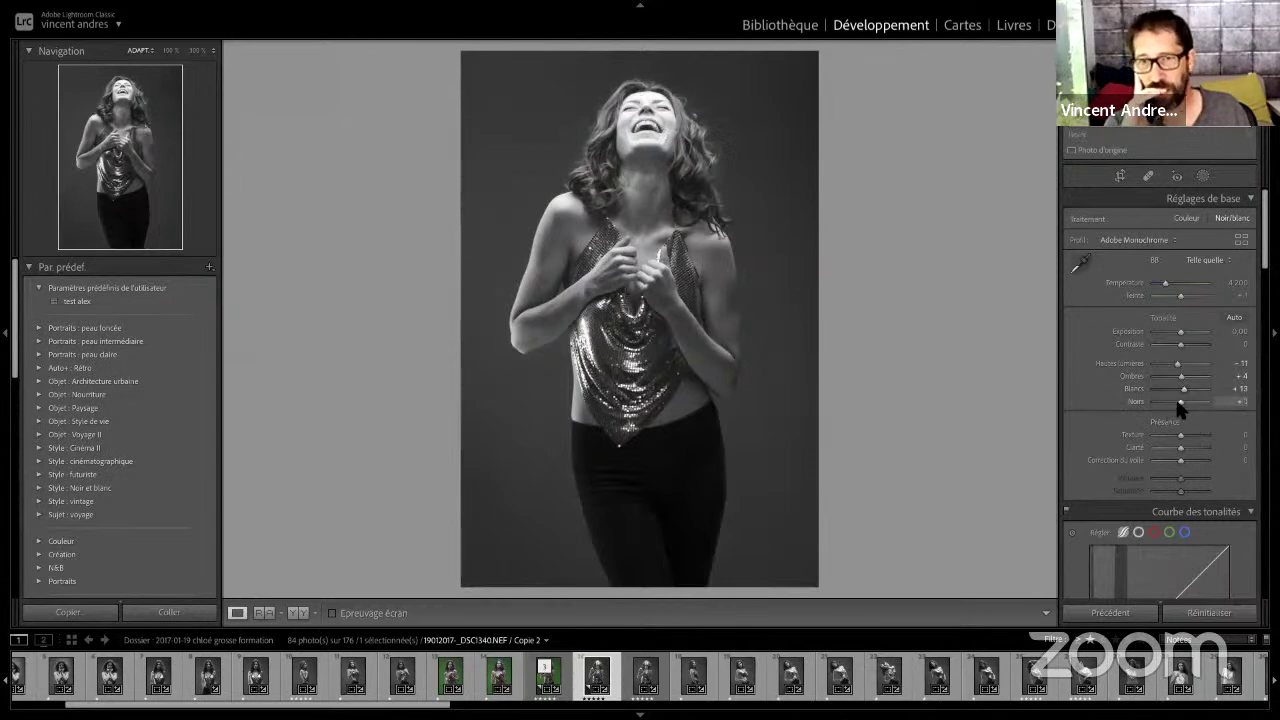
left_click_drag(1180, 402, 1178, 403)
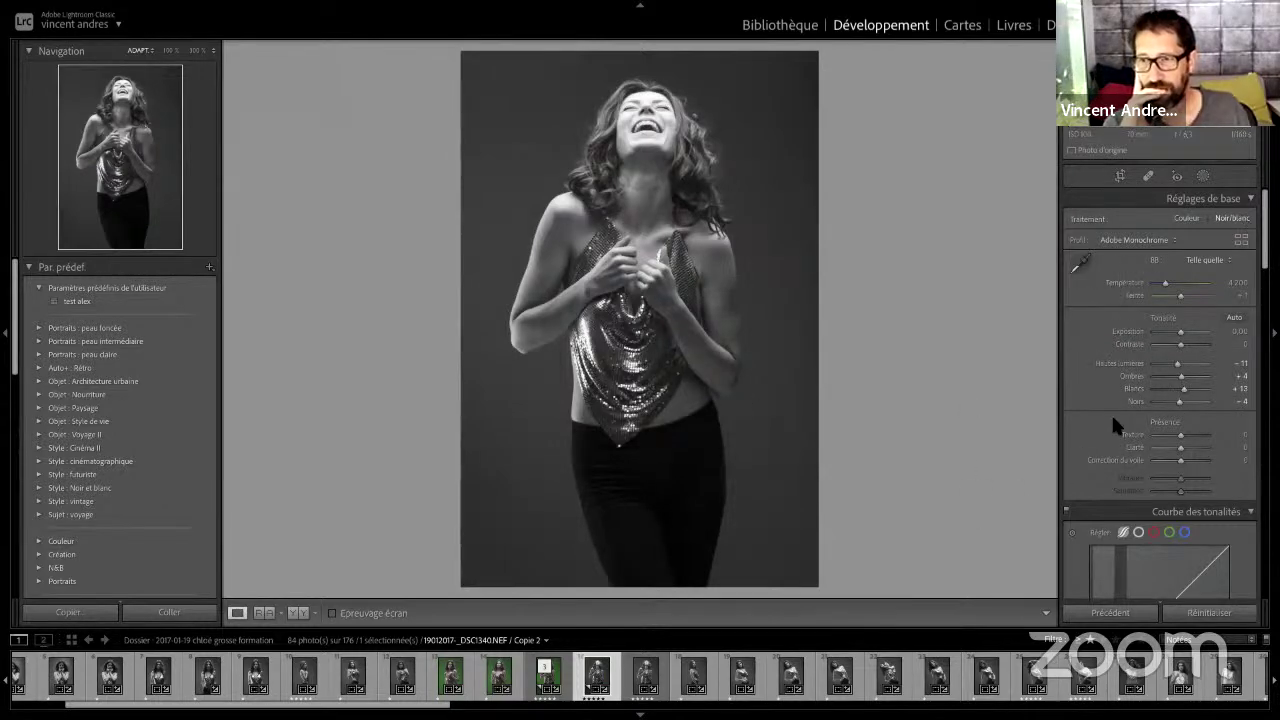
left_click(1181, 460)
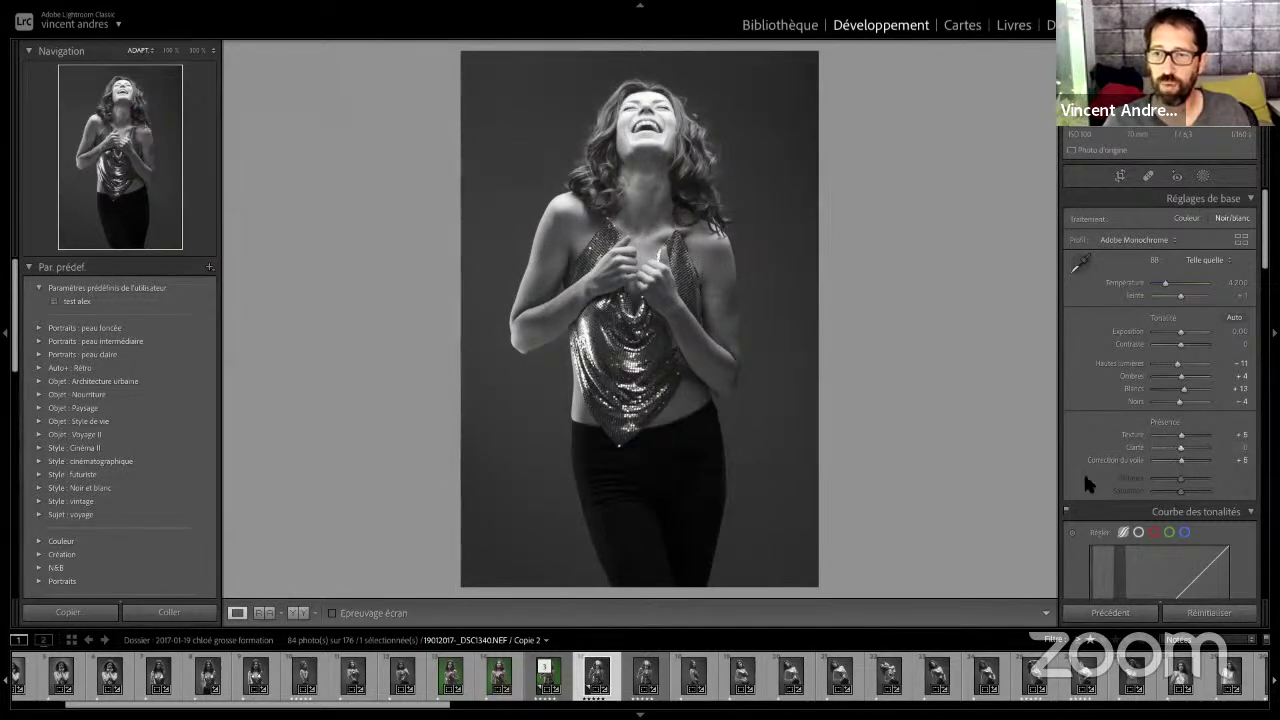
scroll(1086, 480, "down", 5)
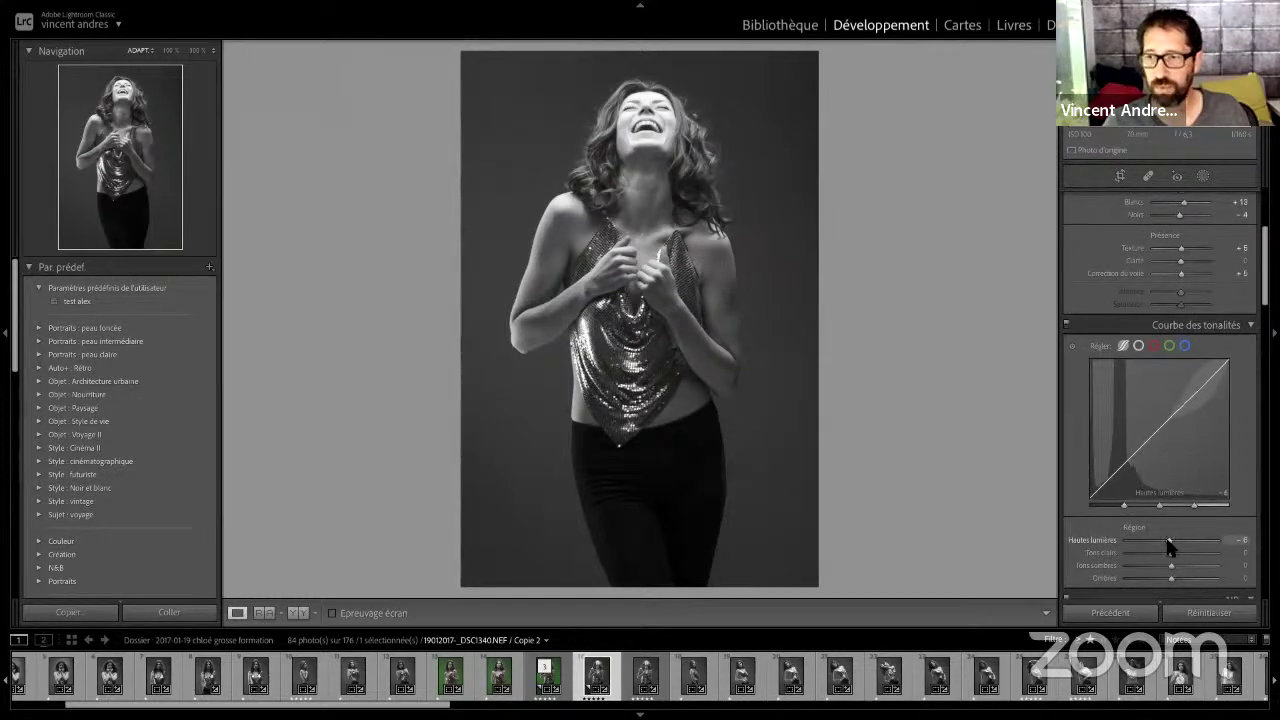
Set tone curve regions to highlights -14, lights +7, darks +10 and shadows +10
left_click_drag(1166, 541, 1176, 566)
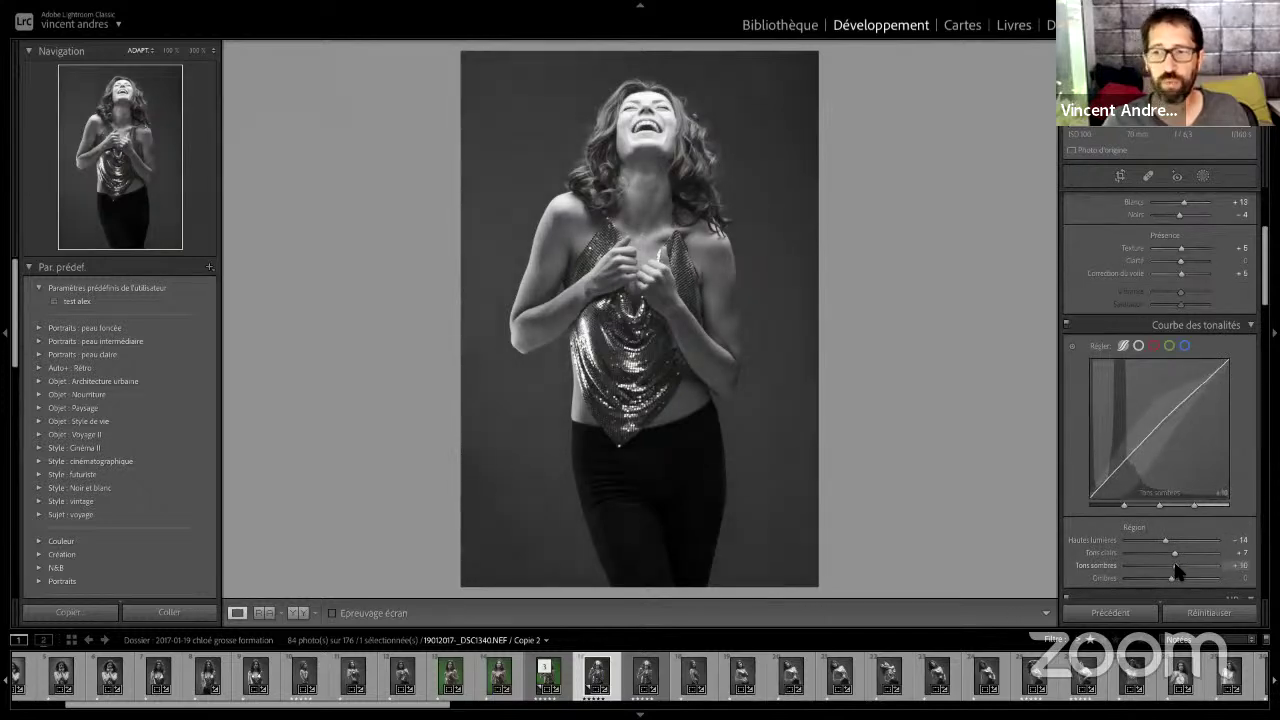
scroll(1160, 580, "down", 1)
scroll(1160, 580, "down", 2)
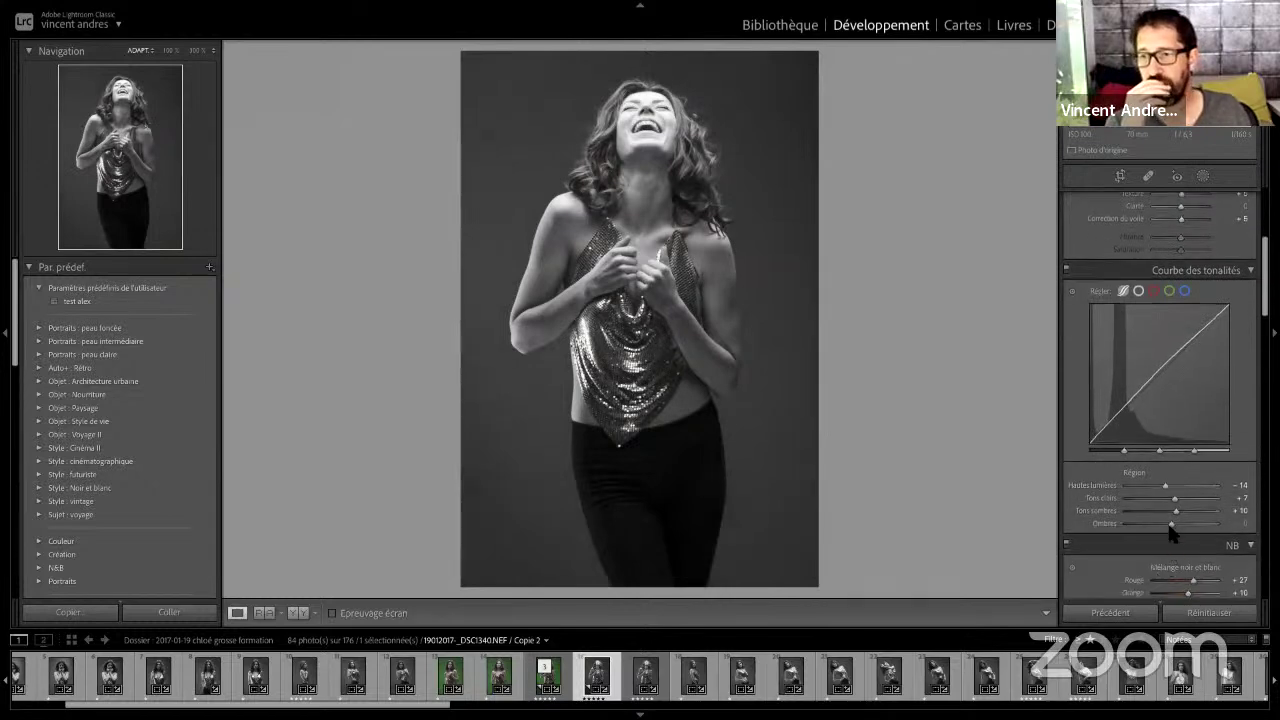
left_click_drag(1171, 523, 1166, 523)
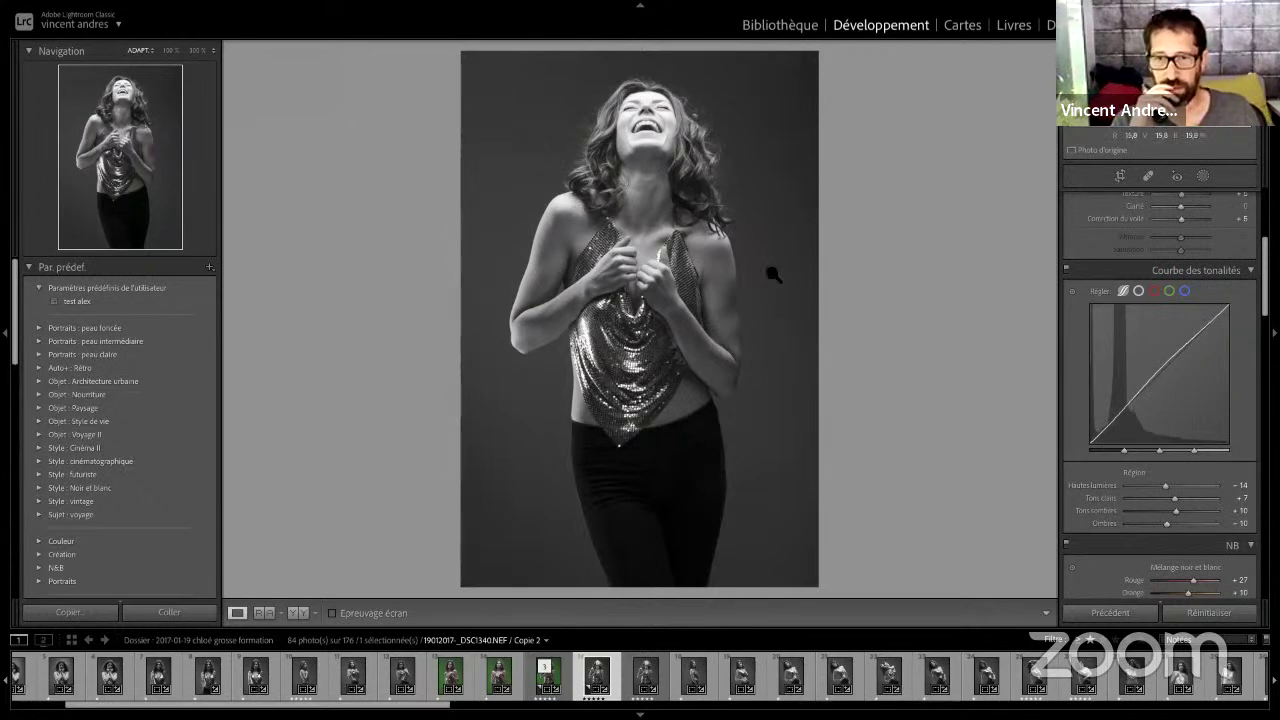
scroll(1134, 518, "down", 5)
scroll(1134, 518, "down", 5)
scroll(1134, 518, "down", 5)
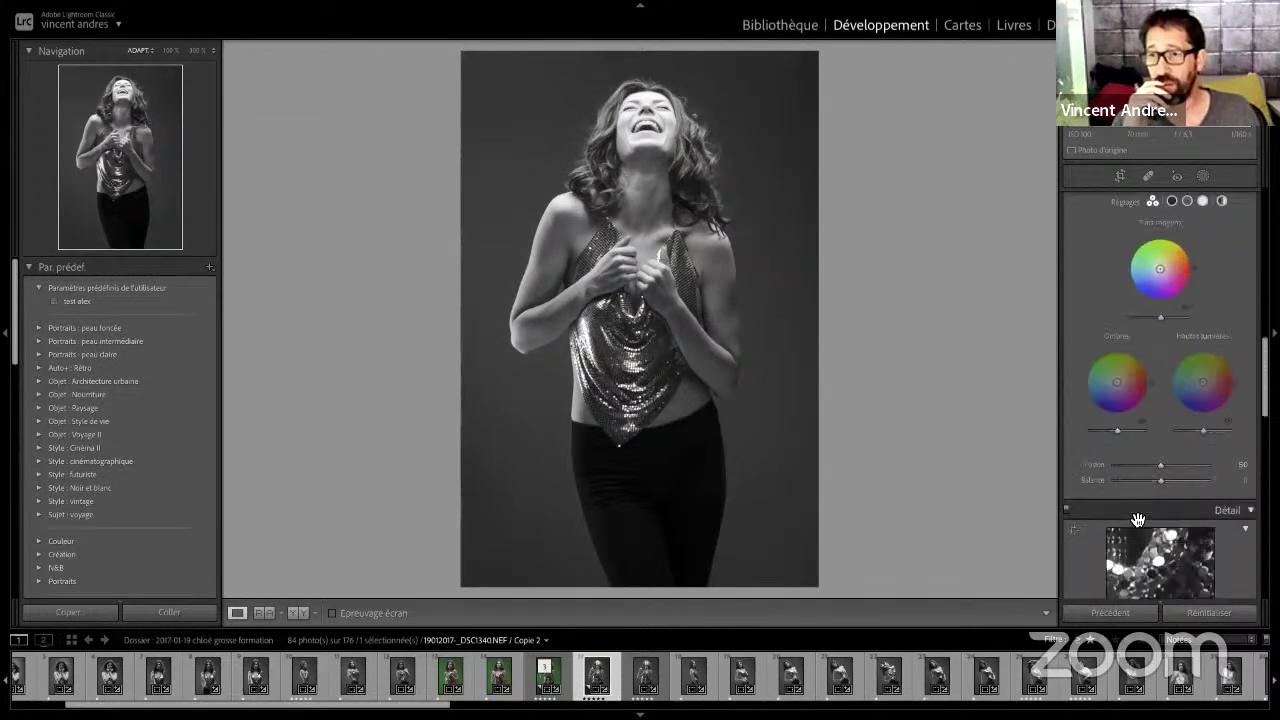
scroll(1134, 518, "down", 5)
scroll(1133, 512, "down", 3)
scroll(1131, 509, "down", 2)
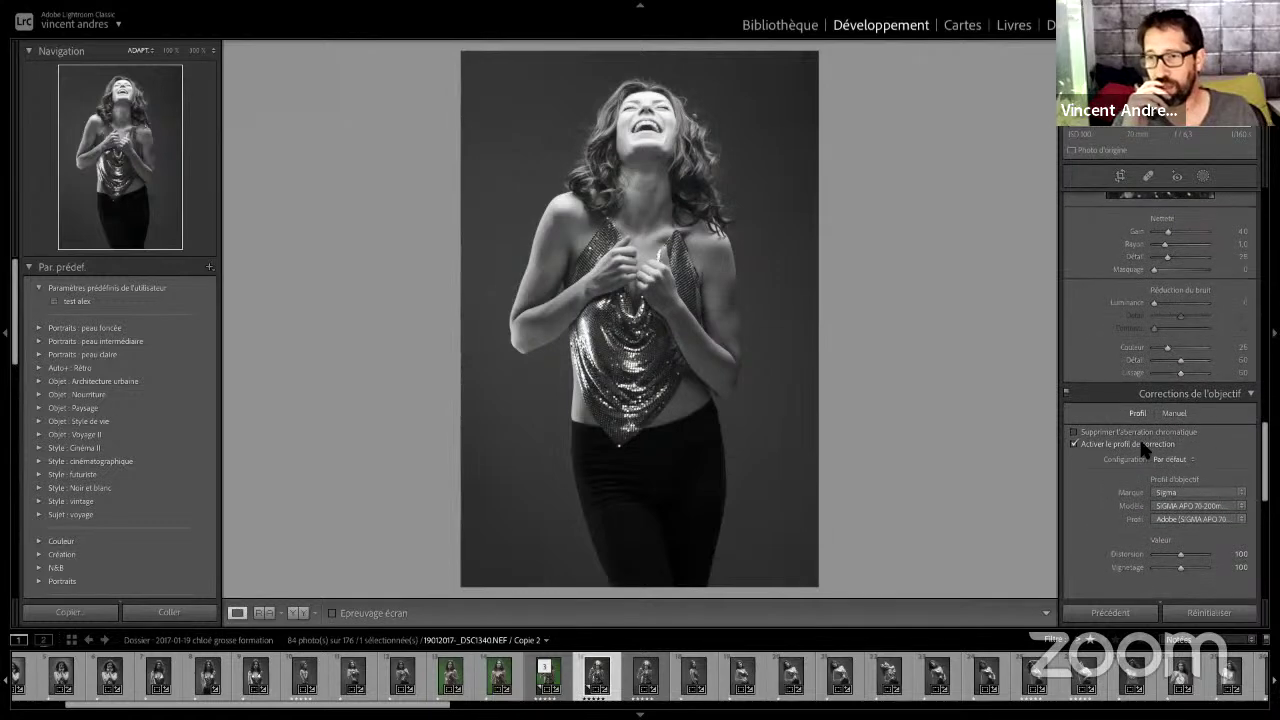
left_click(1074, 444)
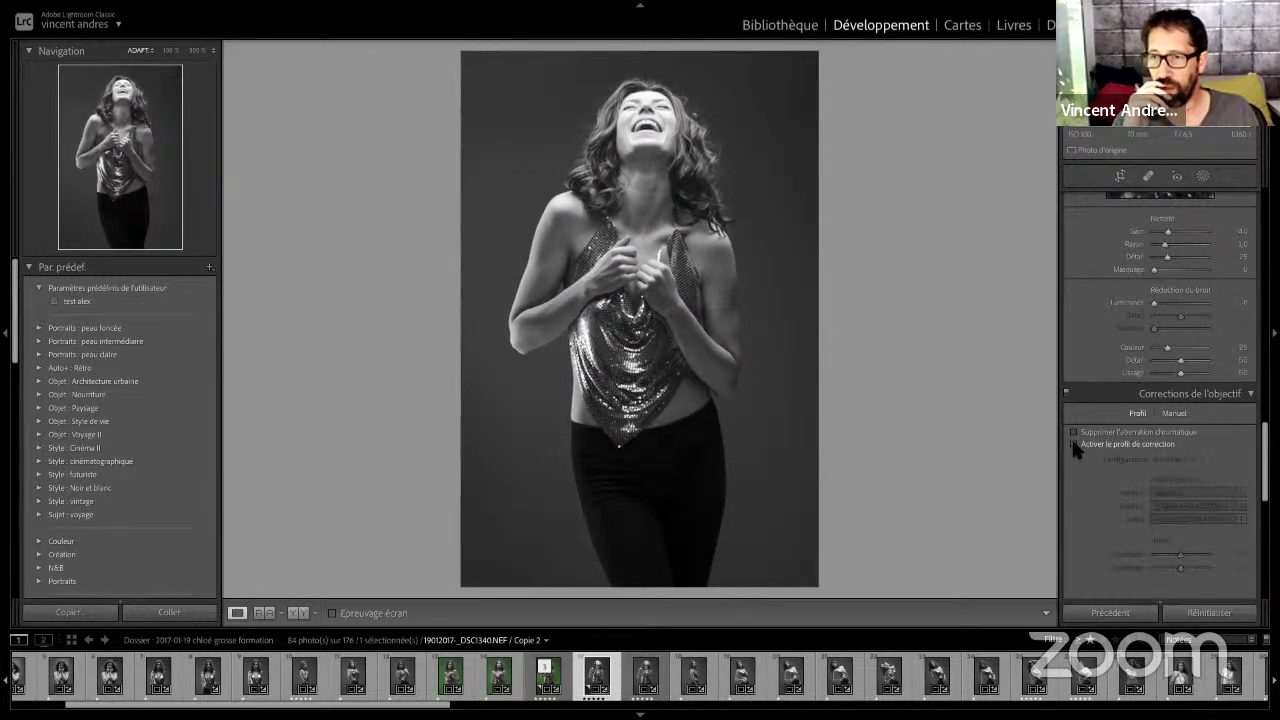
left_click(1074, 444)
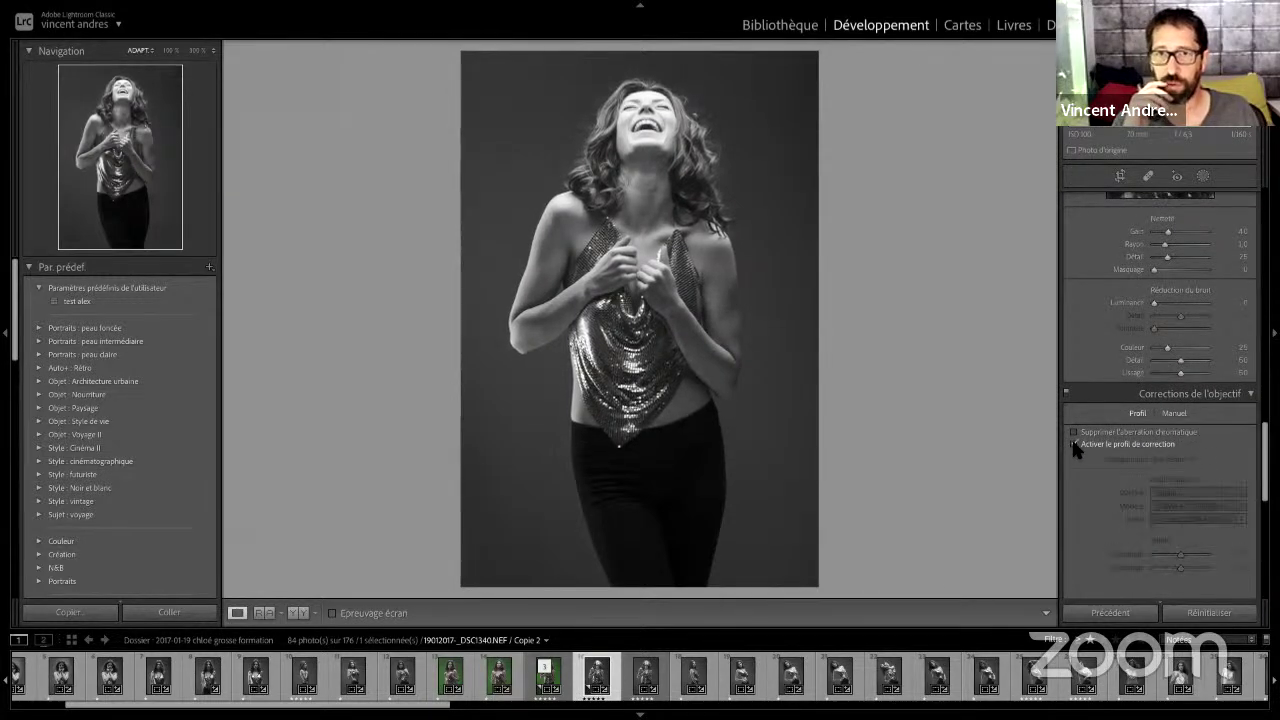
left_click(1074, 444)
scroll(1089, 519, "down", 3)
scroll(1089, 519, "down", 5)
scroll(1089, 519, "up", 5)
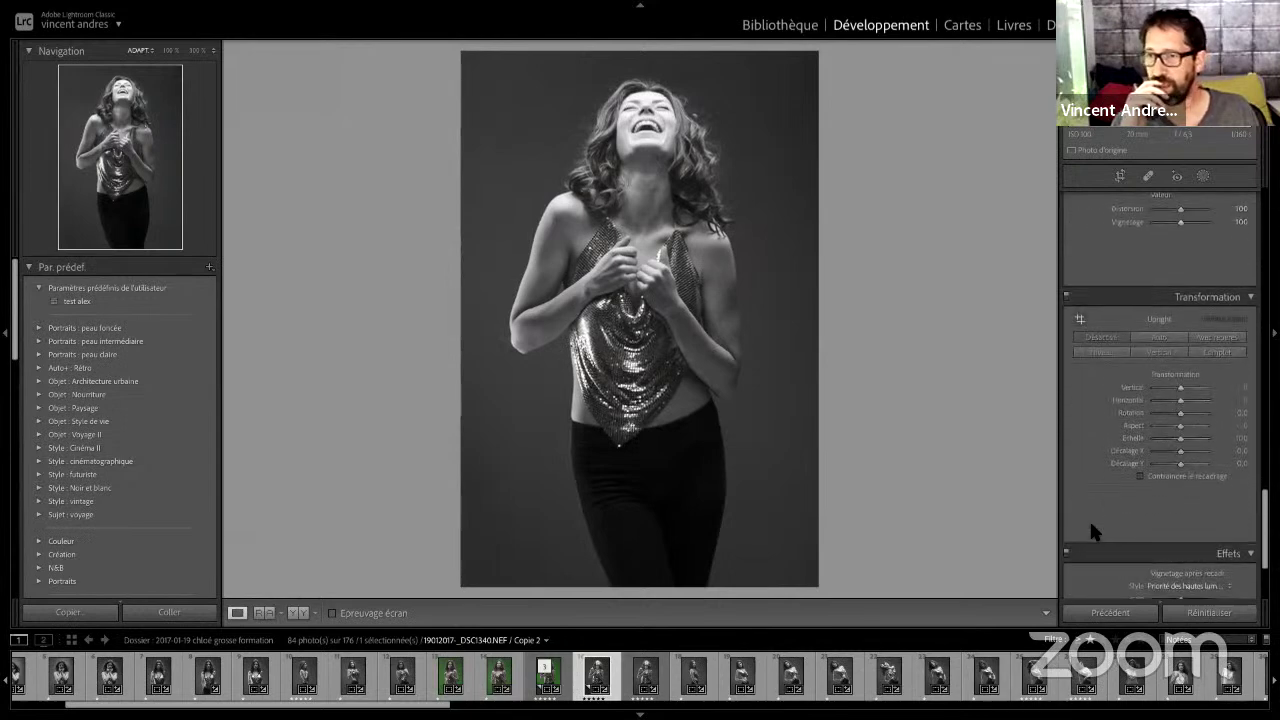
scroll(1089, 518, "up", 5)
scroll(1089, 518, "up", 5)
scroll(1089, 518, "up", 3)
scroll(1090, 524, "down", 2)
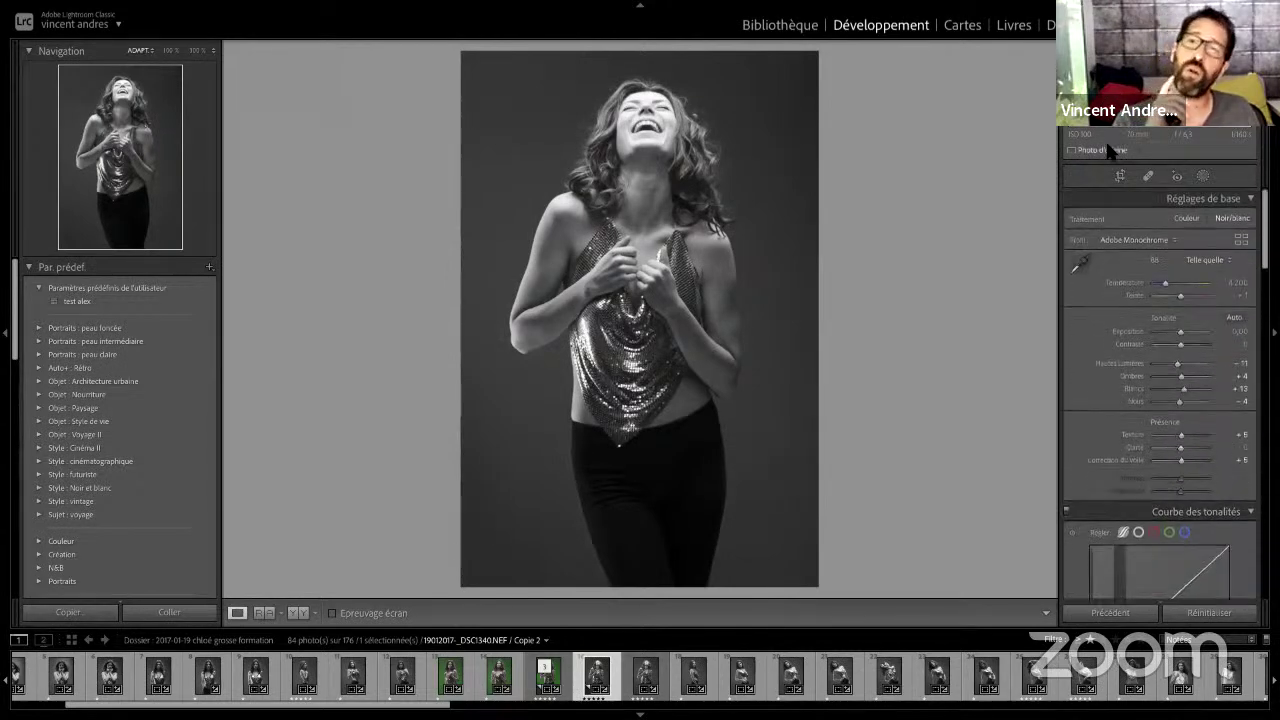
left_click(554, 130)
left_click(554, 130)
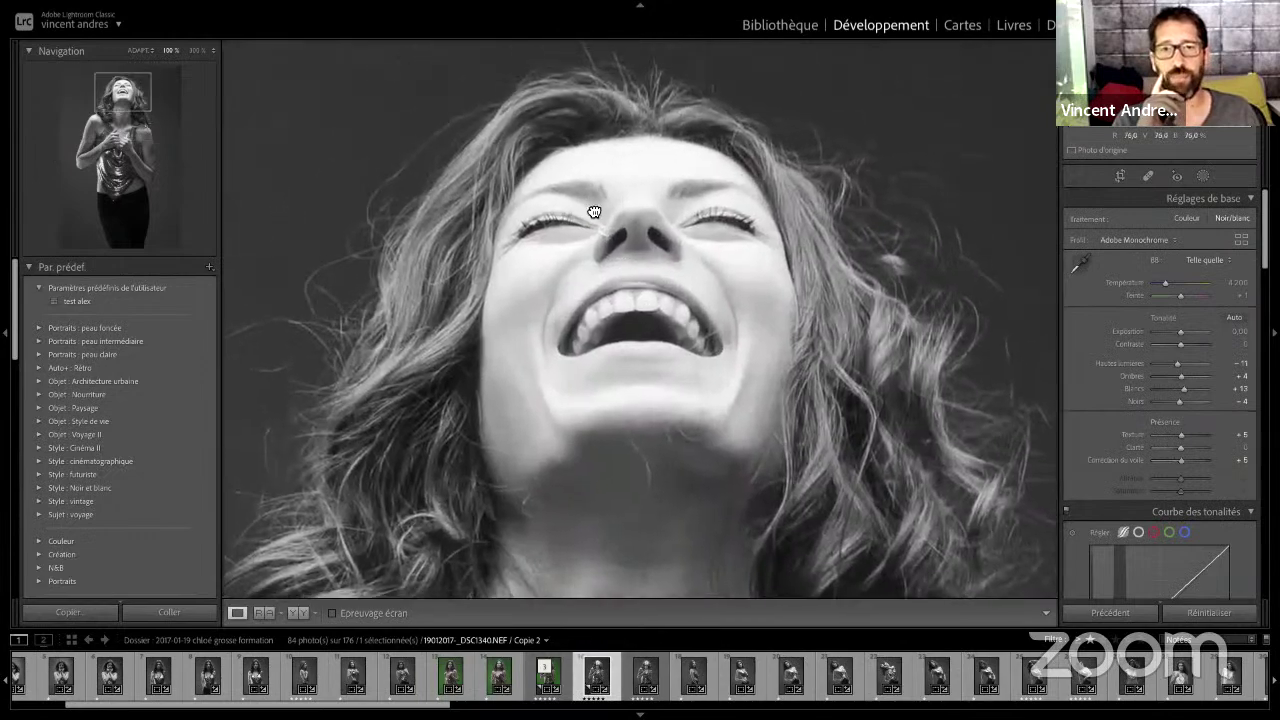
left_click(659, 287)
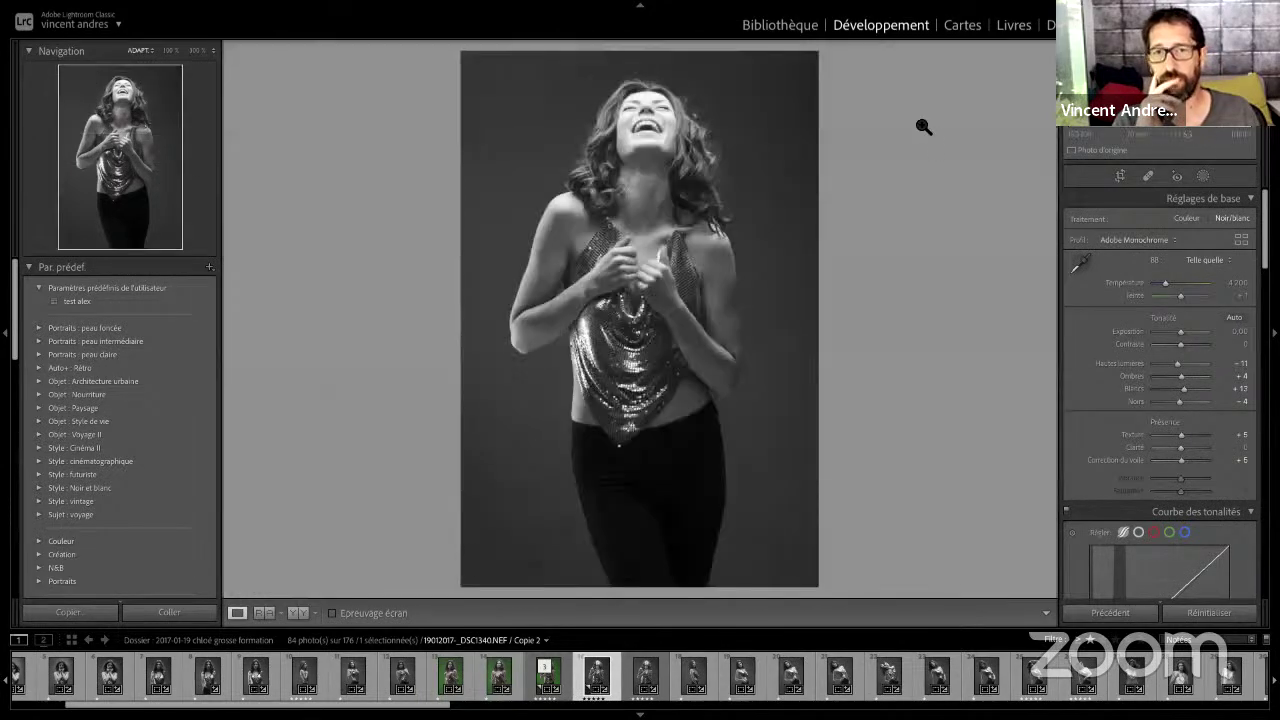
Draw a small Dégradé radial ellipse over the model's upturned face
left_click(1203, 176)
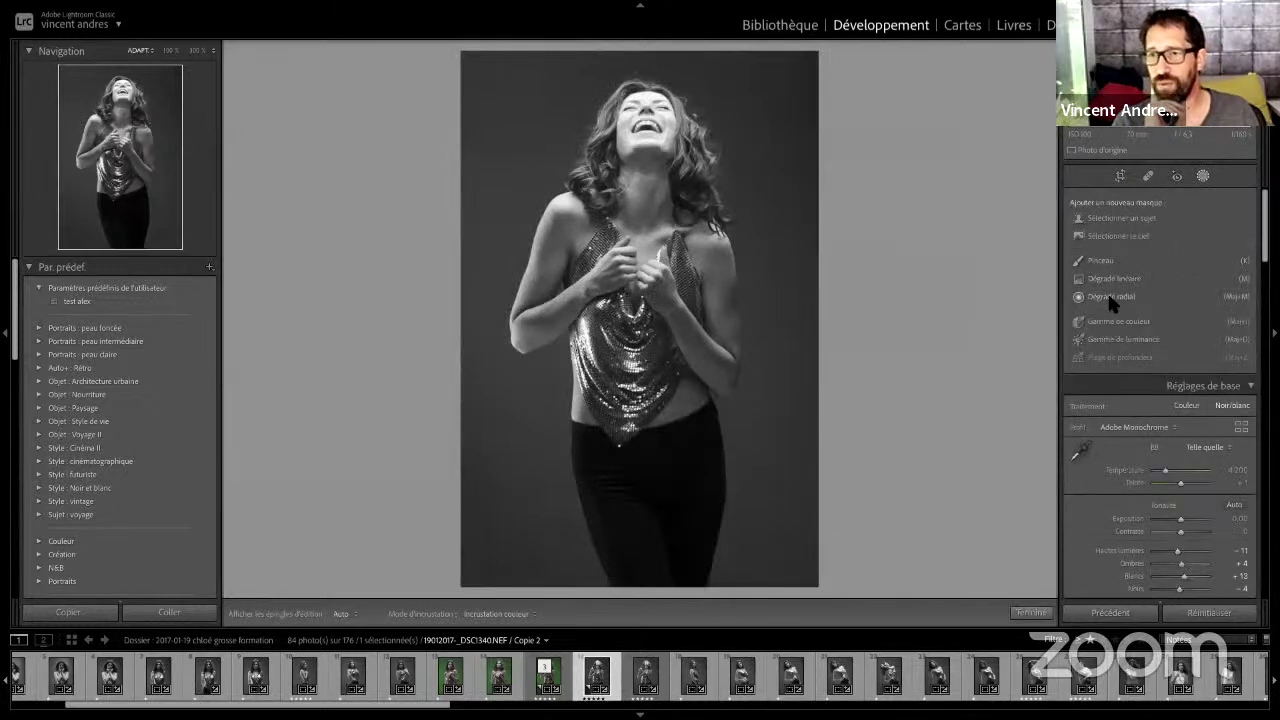
left_click(1107, 293)
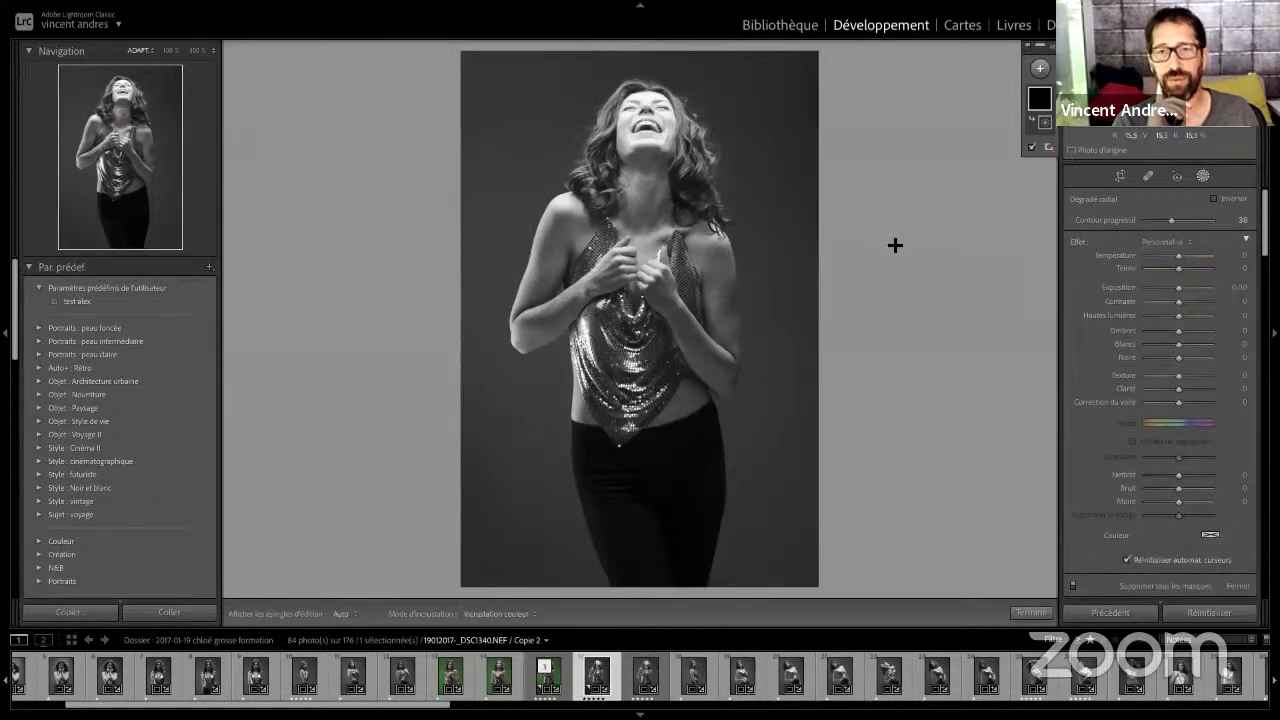
left_click_drag(643, 108, 667, 115)
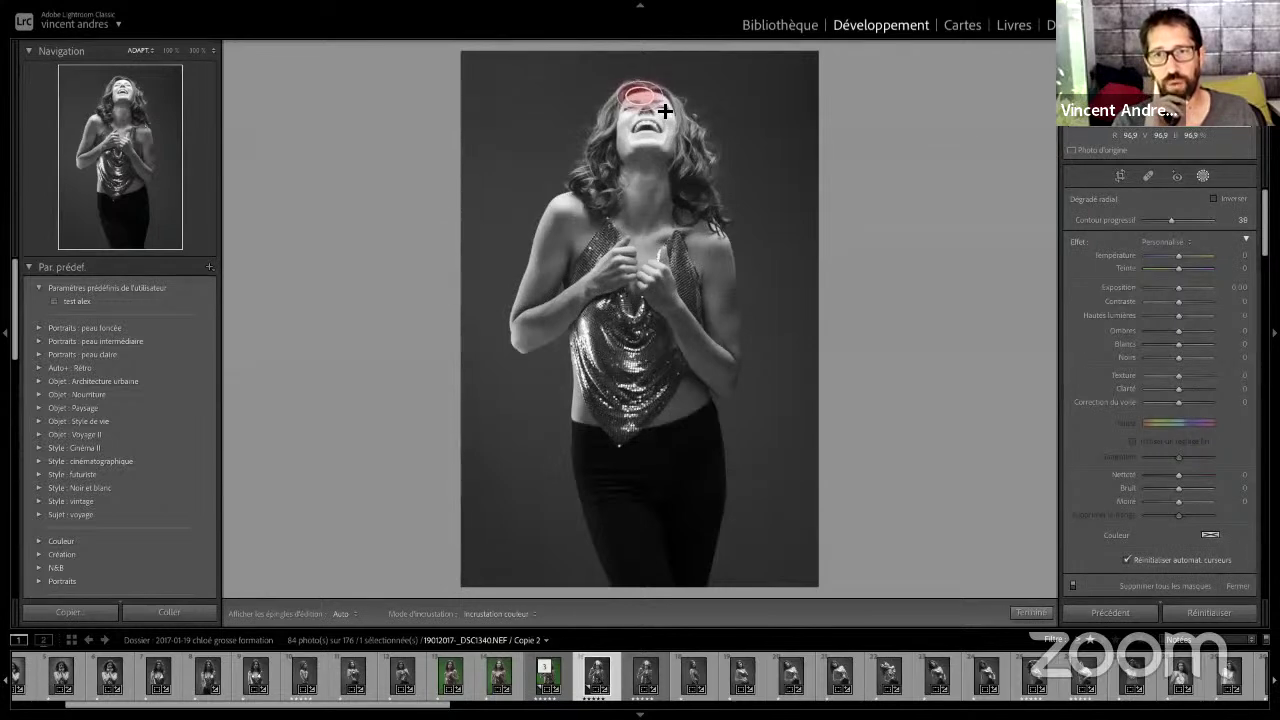
left_click_drag(665, 115, 660, 108)
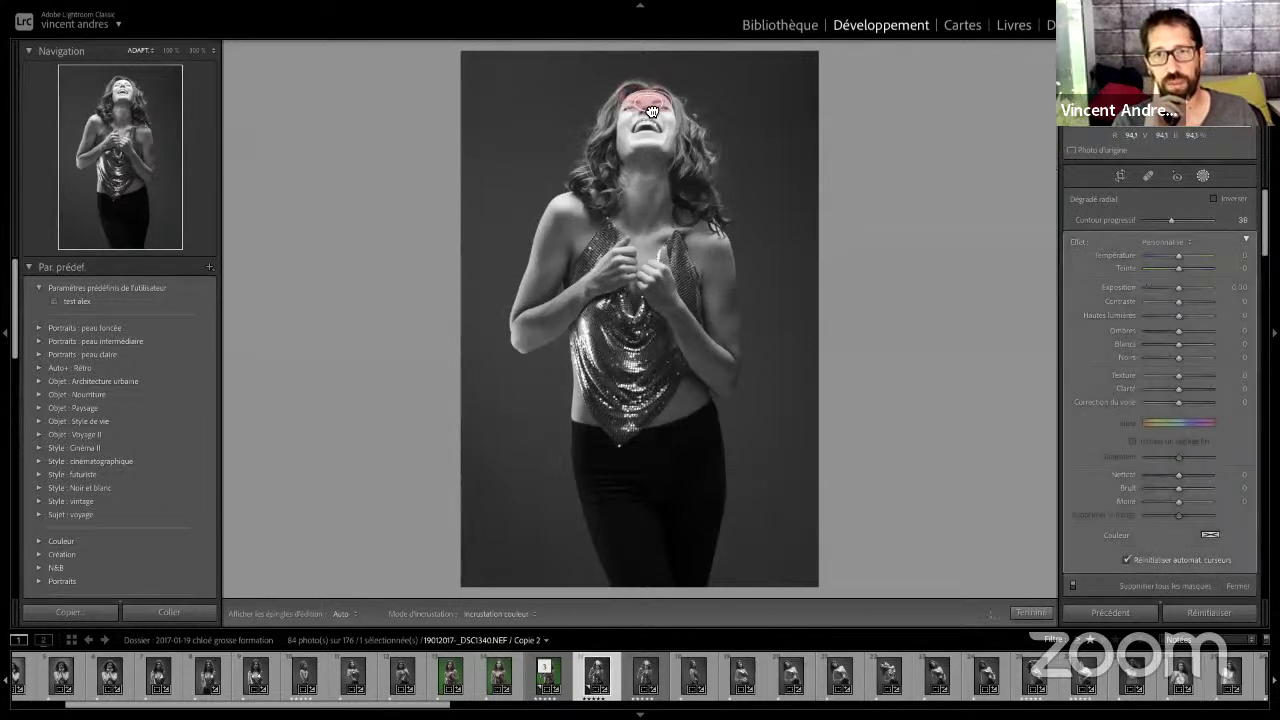
In the face mask, set Highlights -4, Shadows -6 and Whites -10, nudging Blacks slightly
left_click(648, 116)
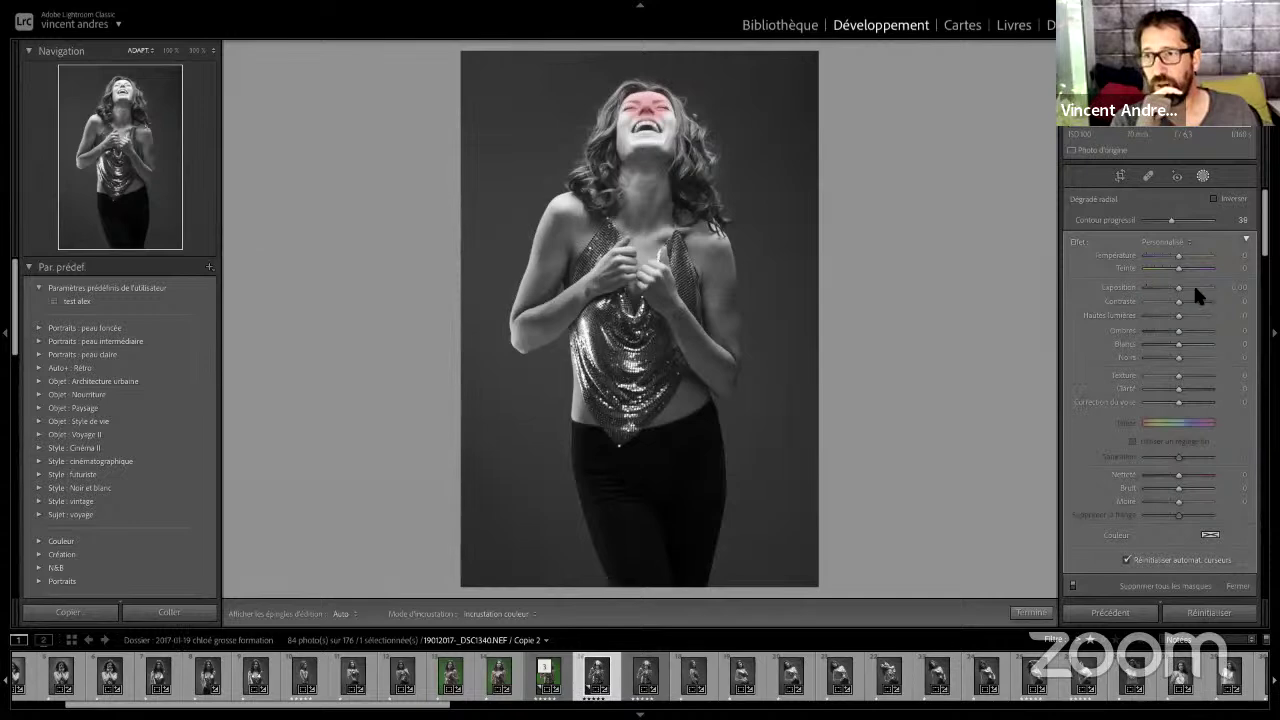
left_click_drag(1179, 315, 1109, 314)
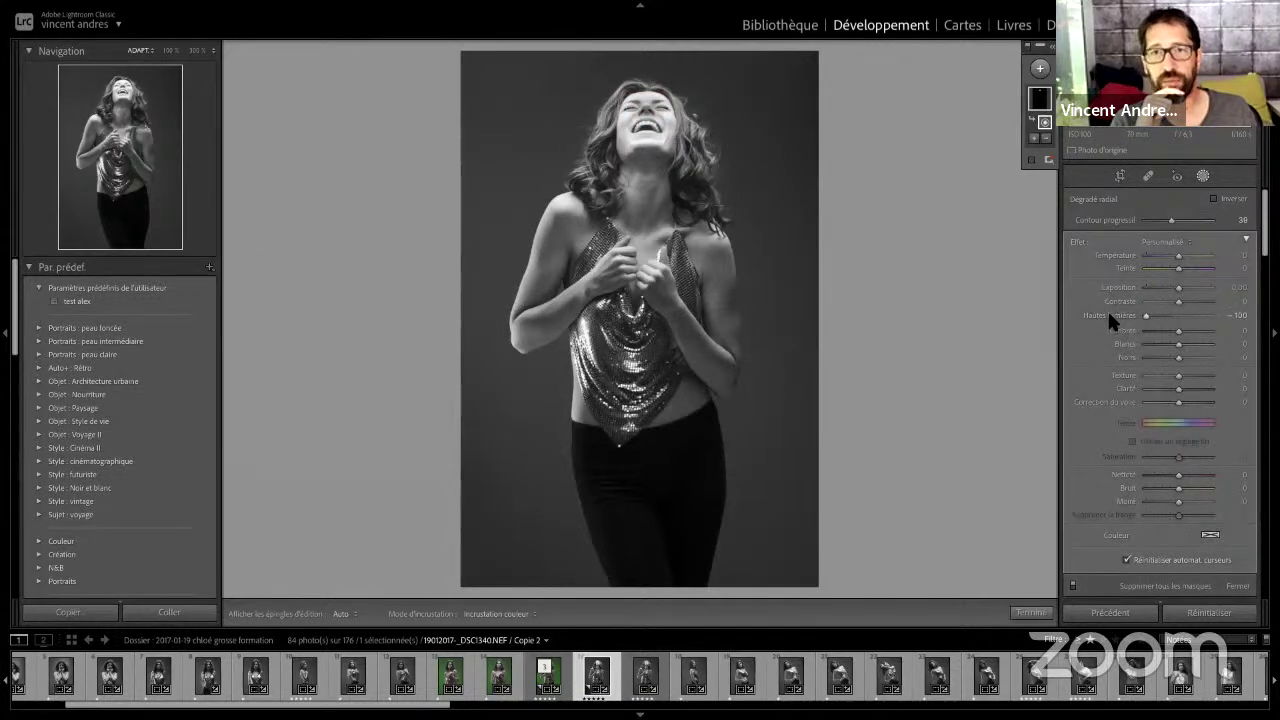
mouse_move(1160, 318)
left_mouse_down()
mouse_move(1247, 318)
mouse_move(1196, 318)
left_mouse_up()
key("o")
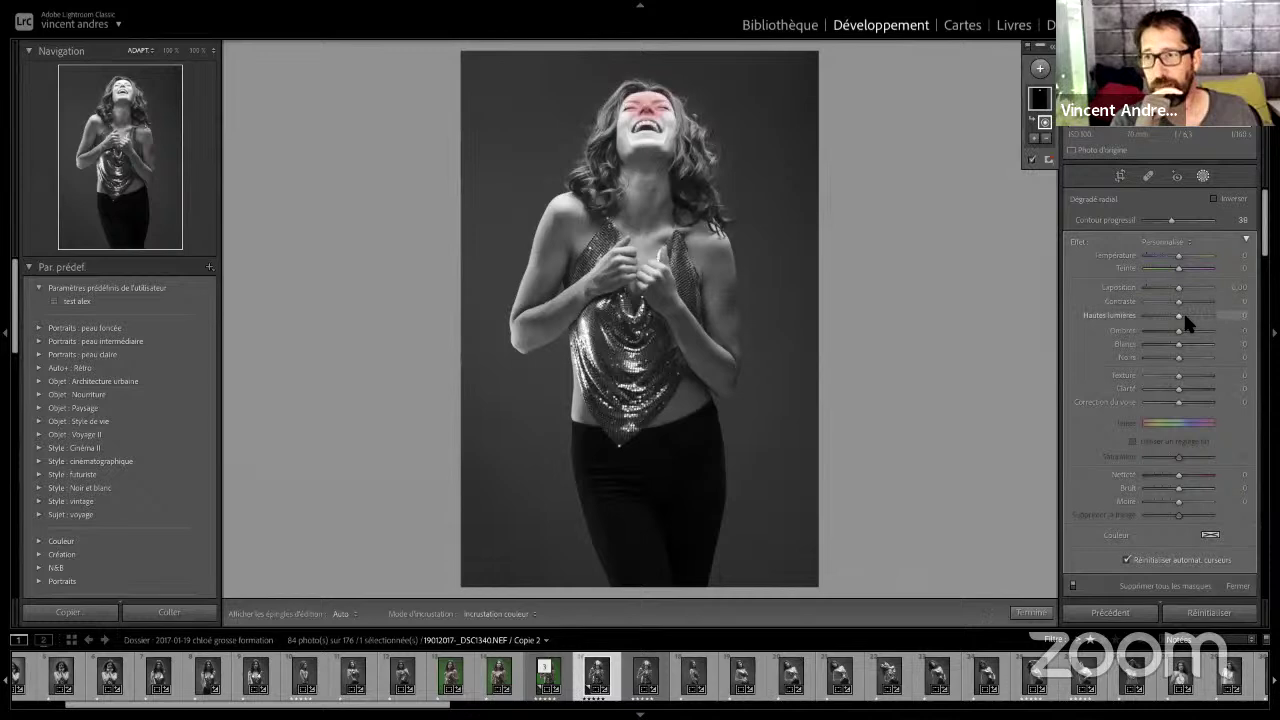
left_click(1177, 315)
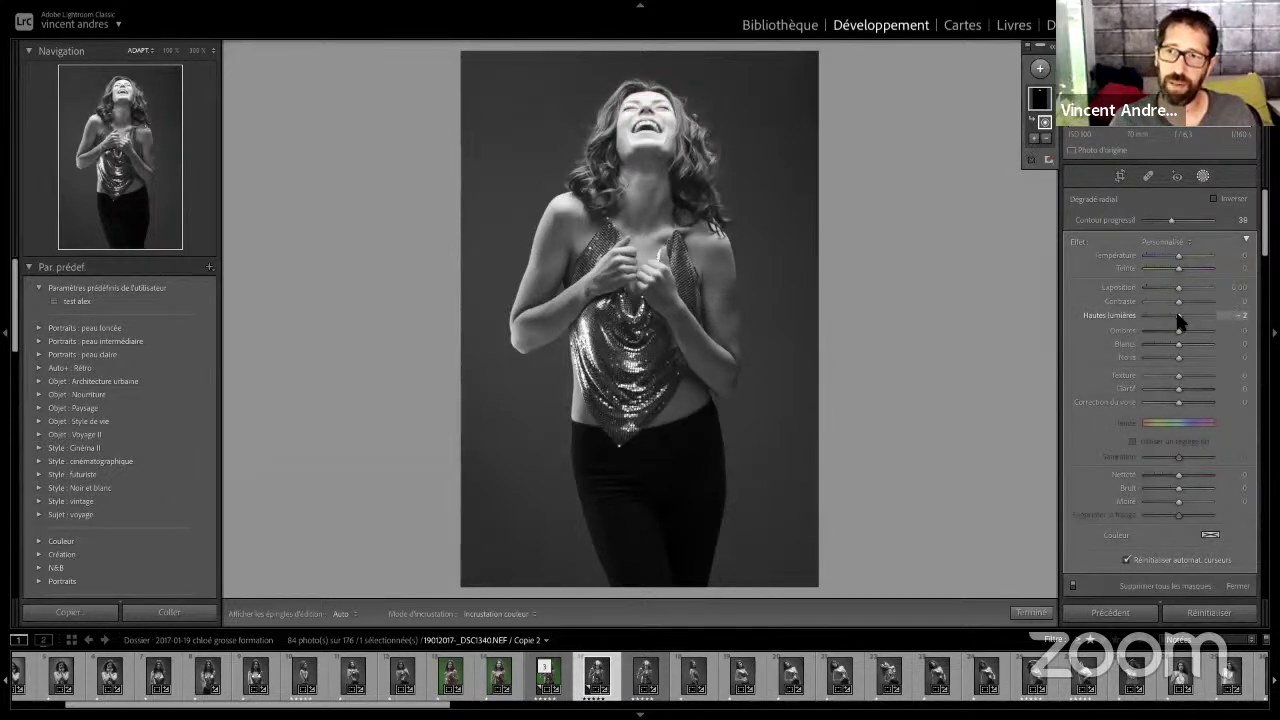
key("Down")
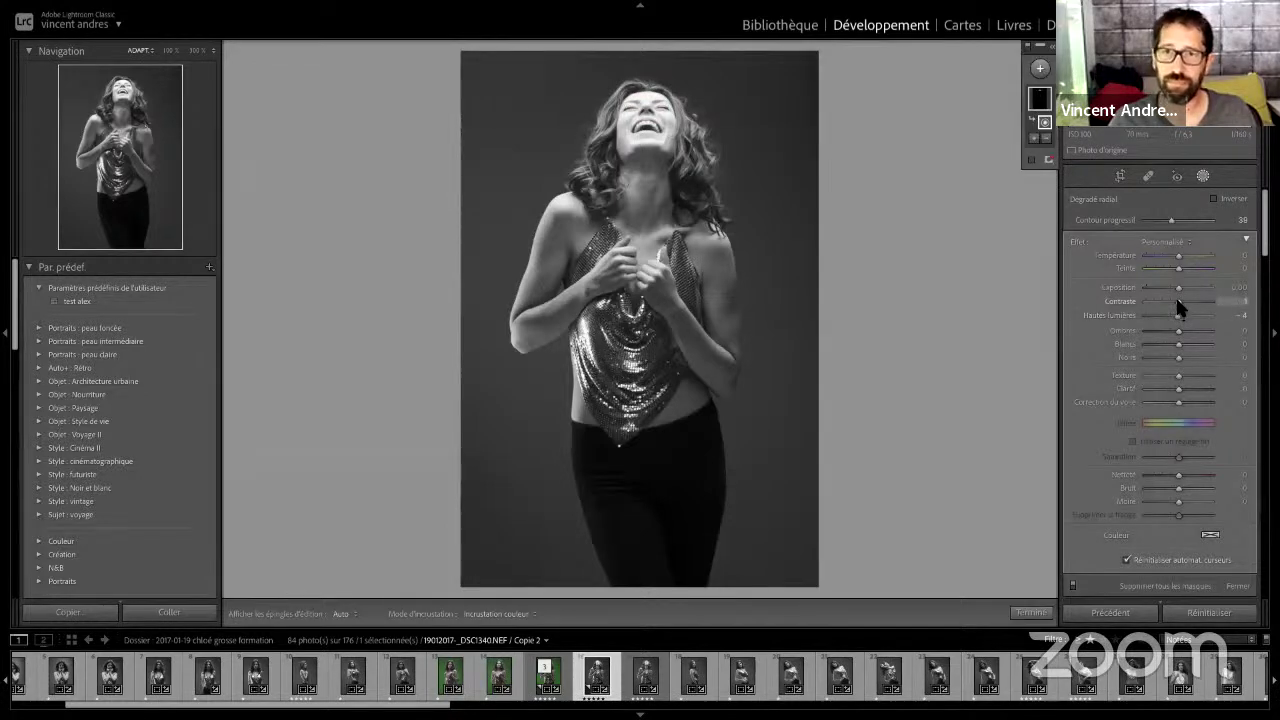
key("Up")
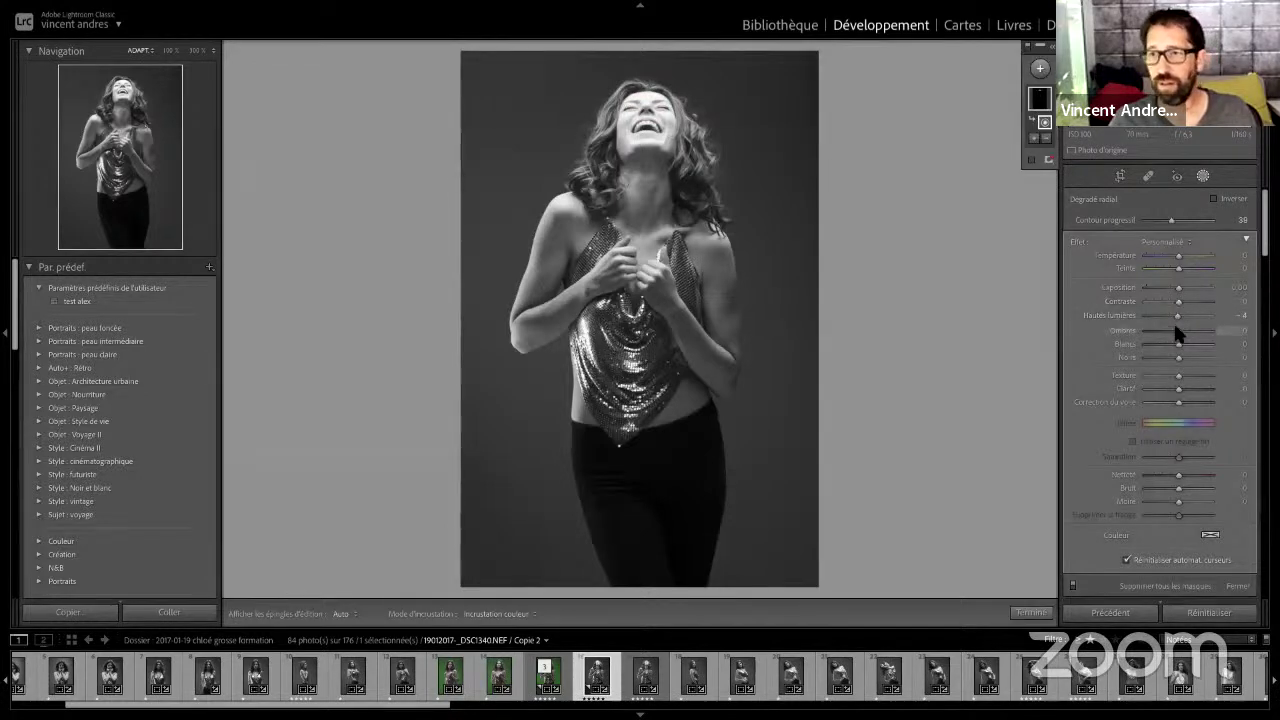
left_click_drag(1176, 333, 1167, 333)
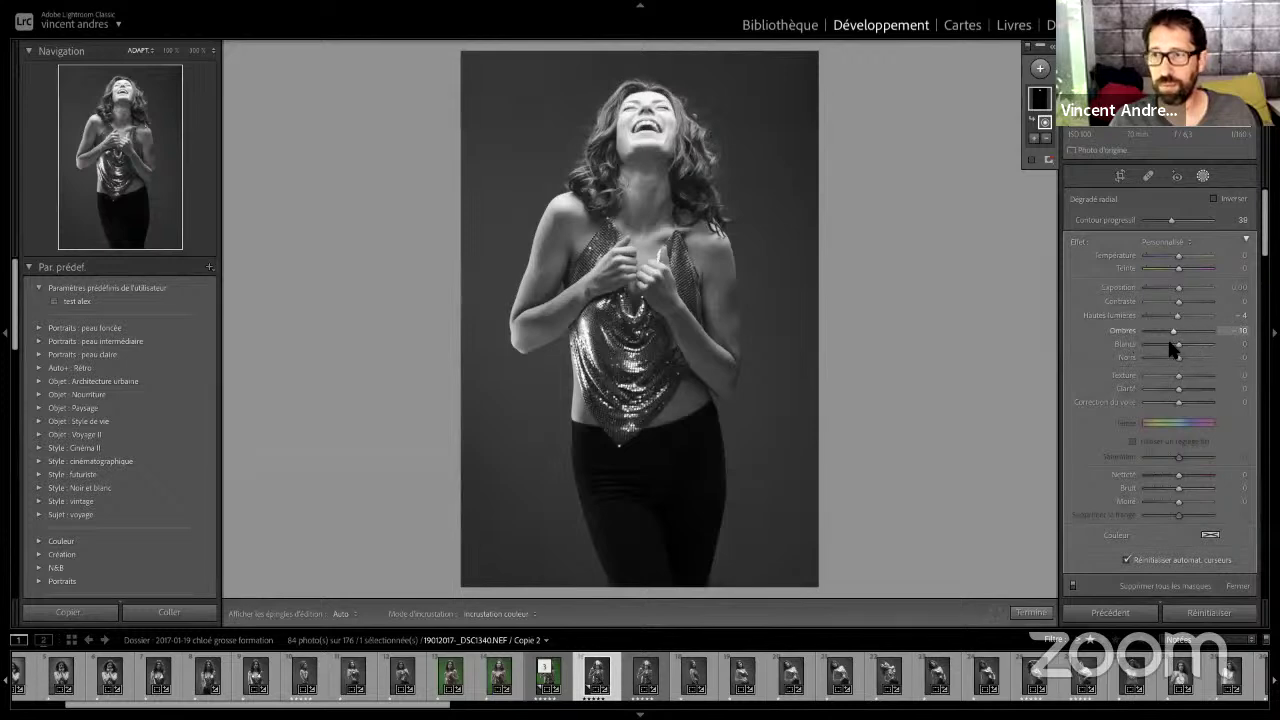
key("Up")
key("Up")
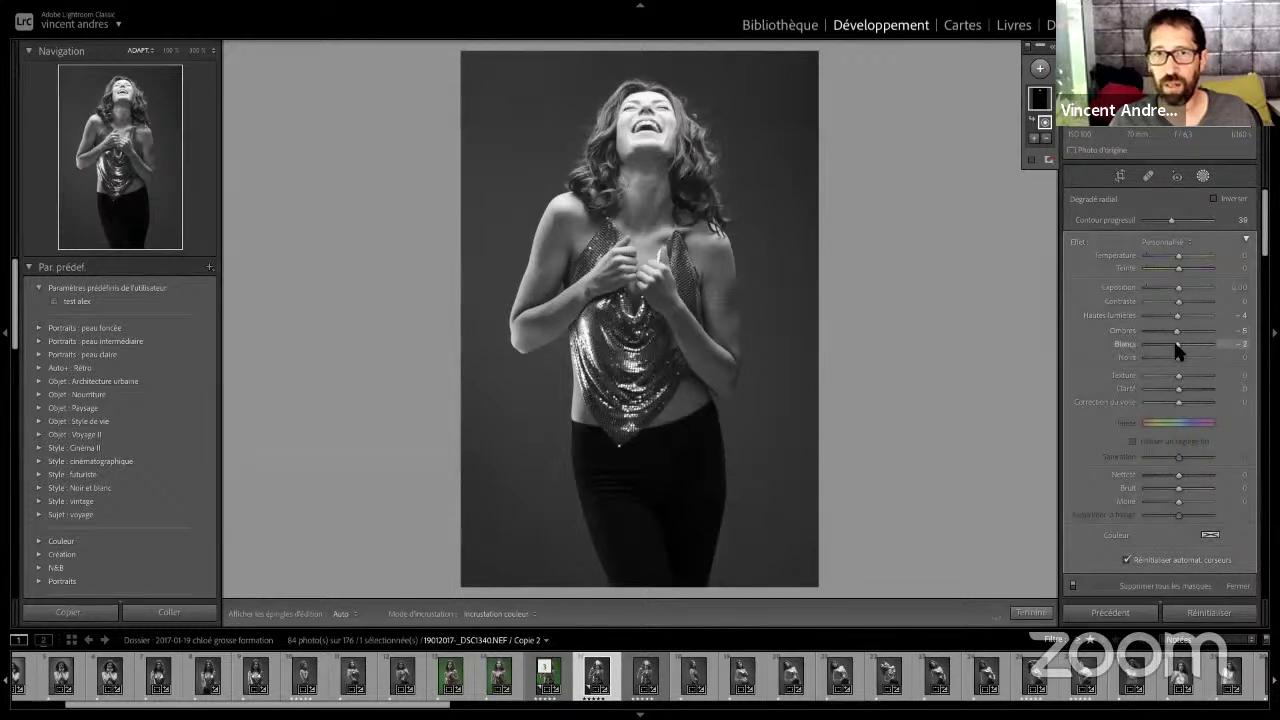
key("Down")
key("Down")
key("Down")
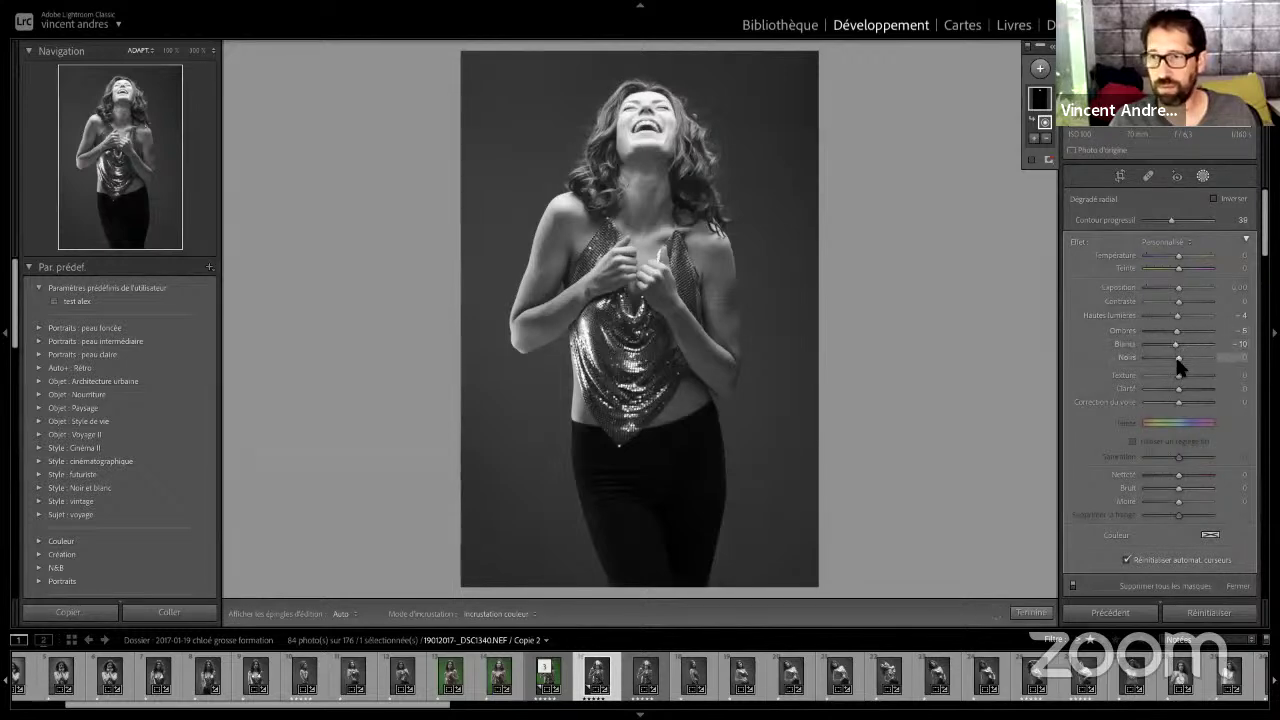
left_click_drag(1177, 358, 1174, 358)
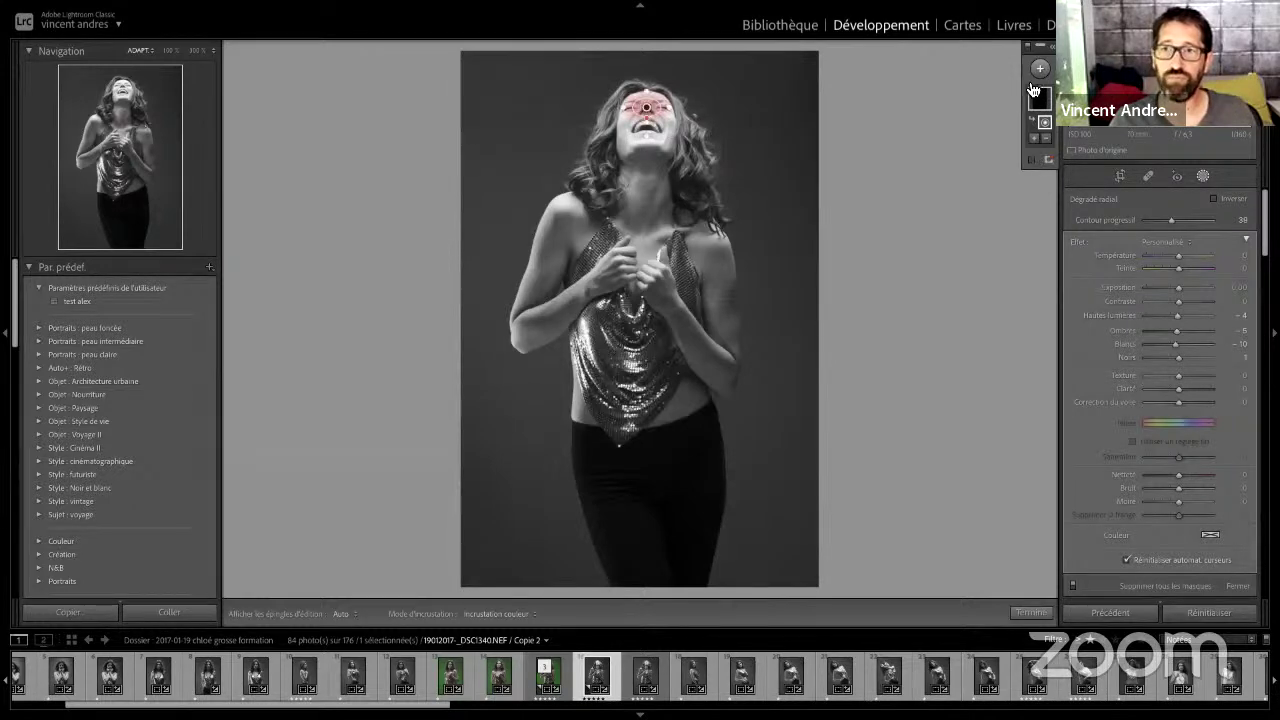
Draw and delete a test radial gradient, keeping only the original face mask
left_click(1051, 48)
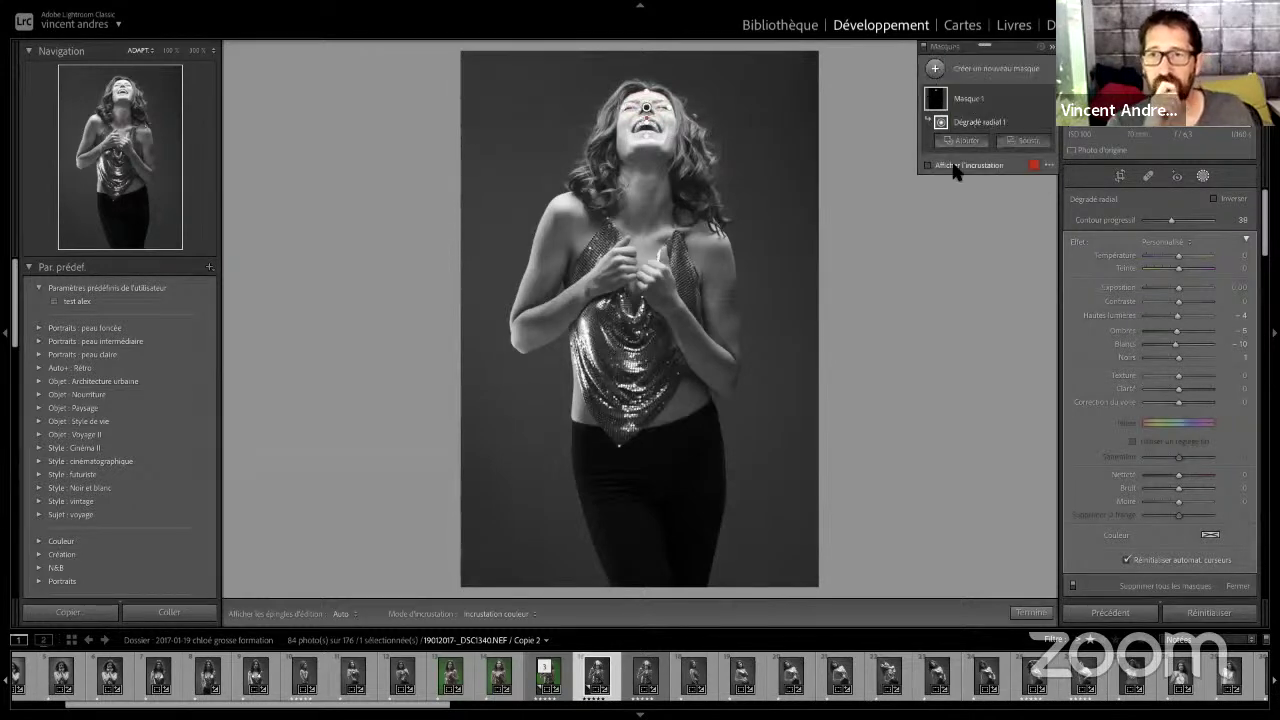
mouse_move(968, 98)
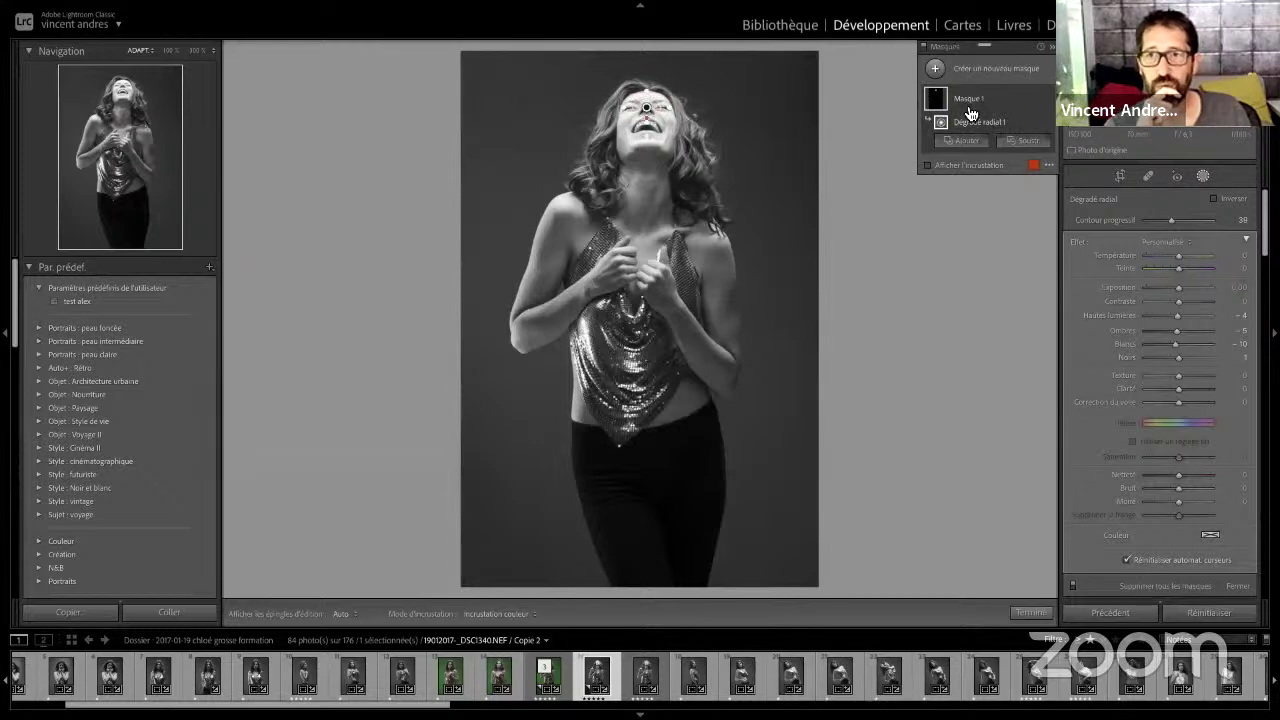
left_click(924, 50)
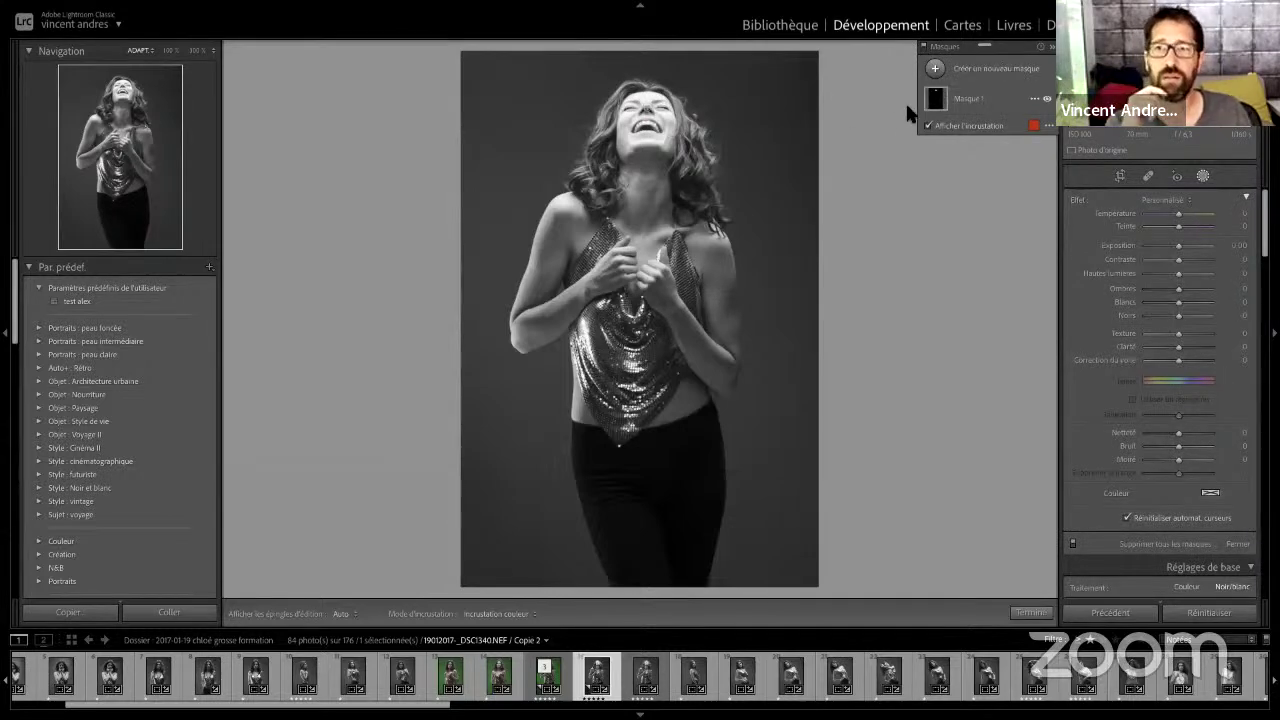
left_click_drag(640, 118, 660, 100)
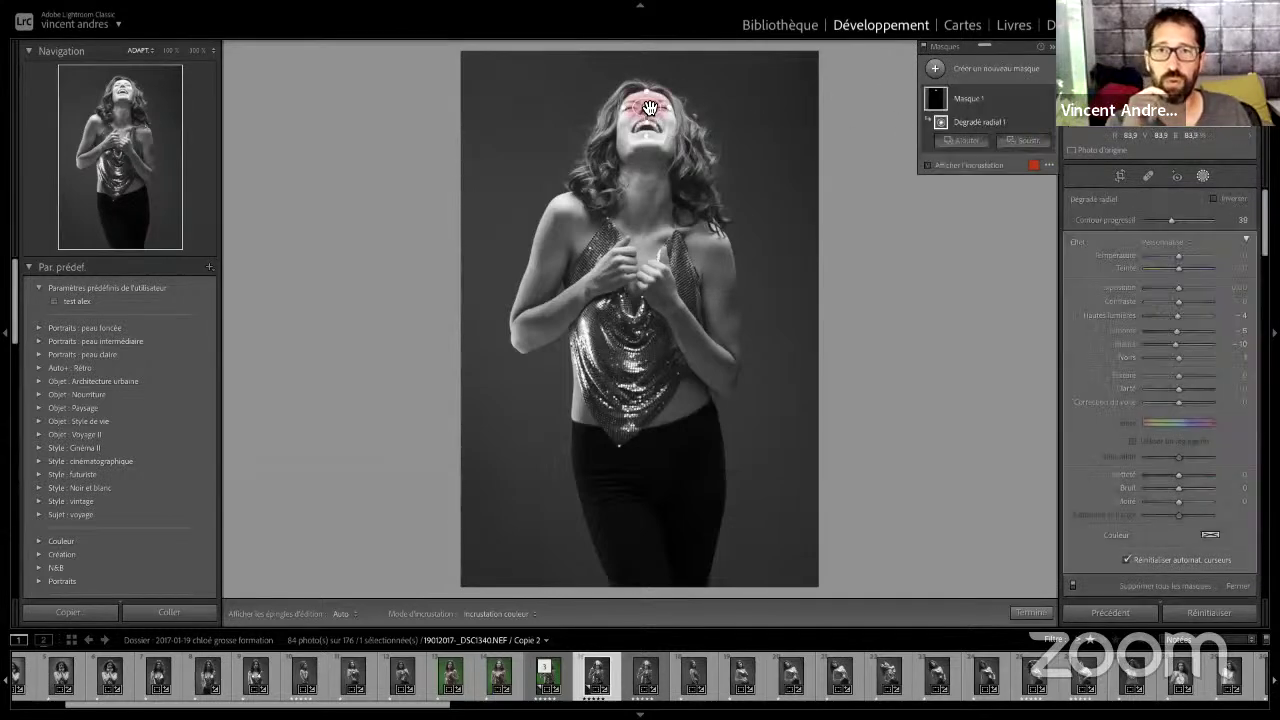
key("Delete")
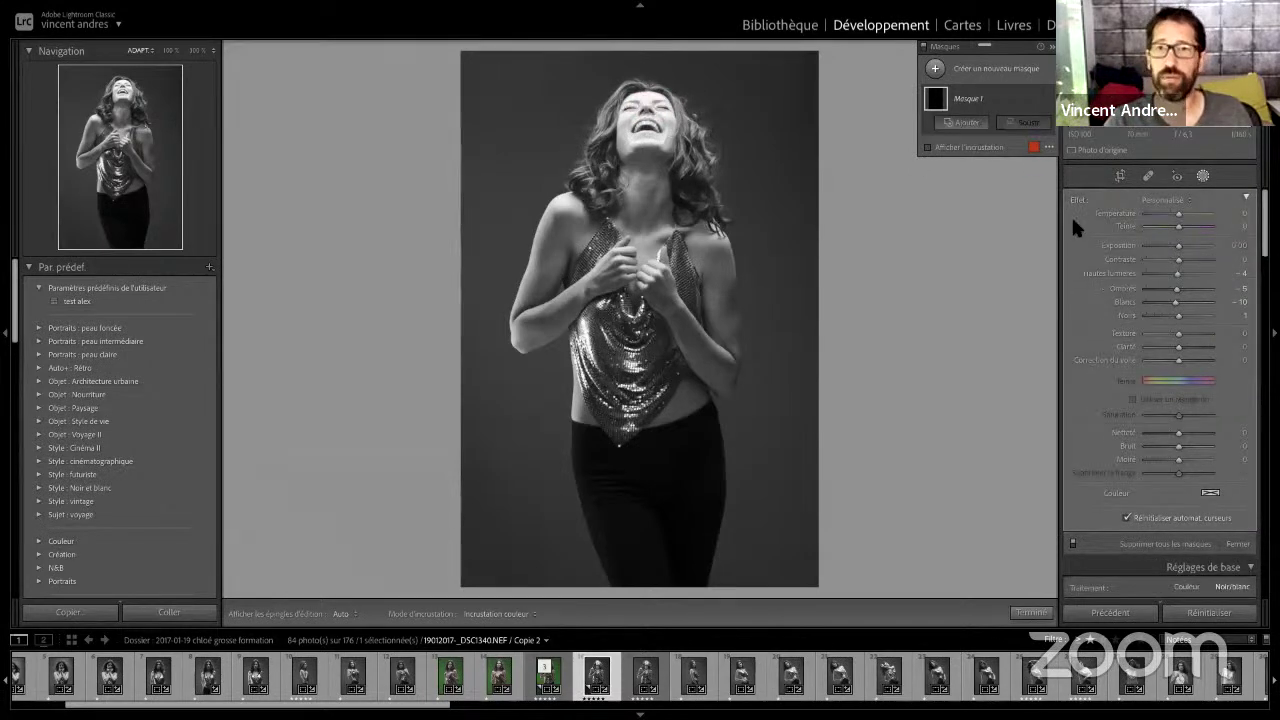
left_click(1052, 50)
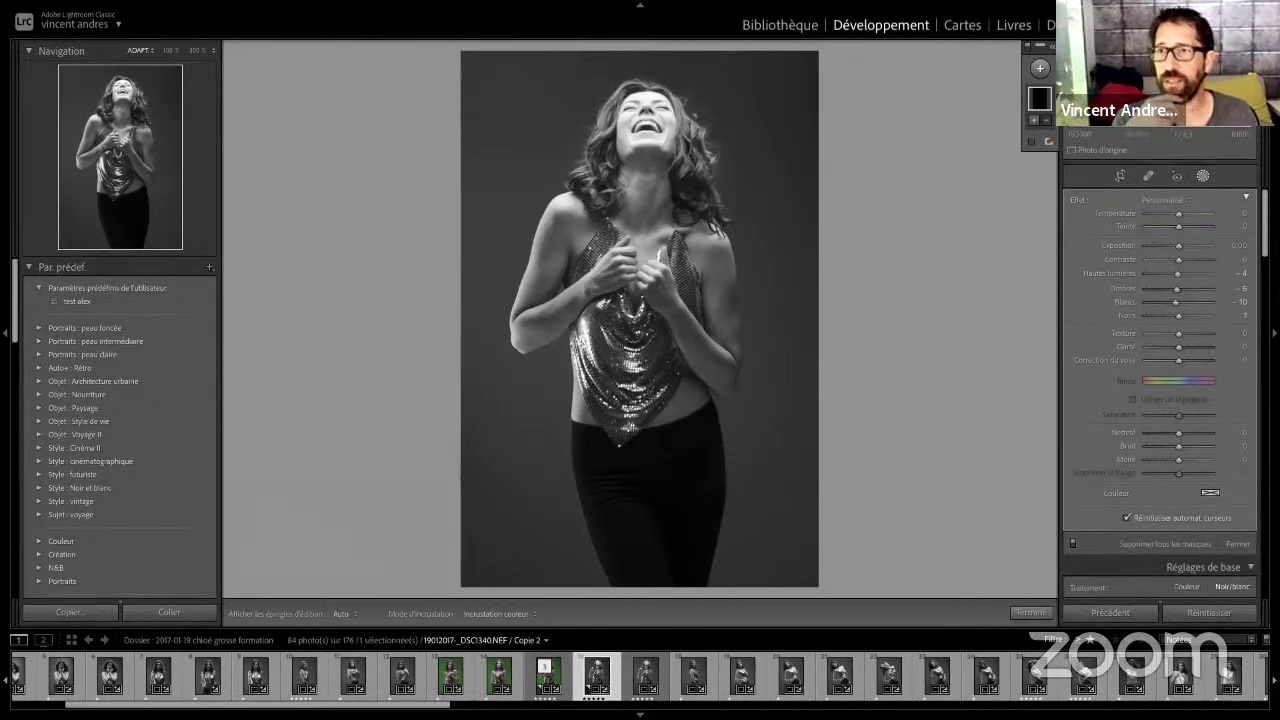
key("o")
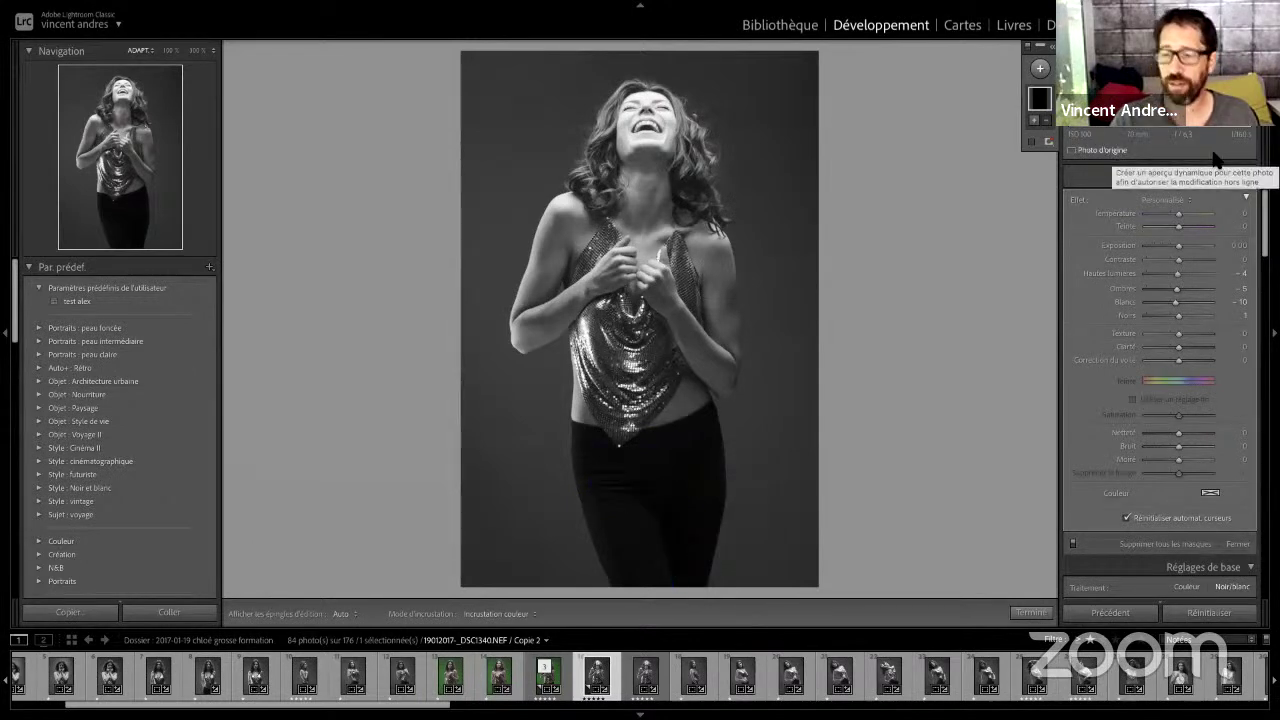
Raise global Blacks to -1 while previewing shadow clipping on the dark pants
left_click(1205, 175)
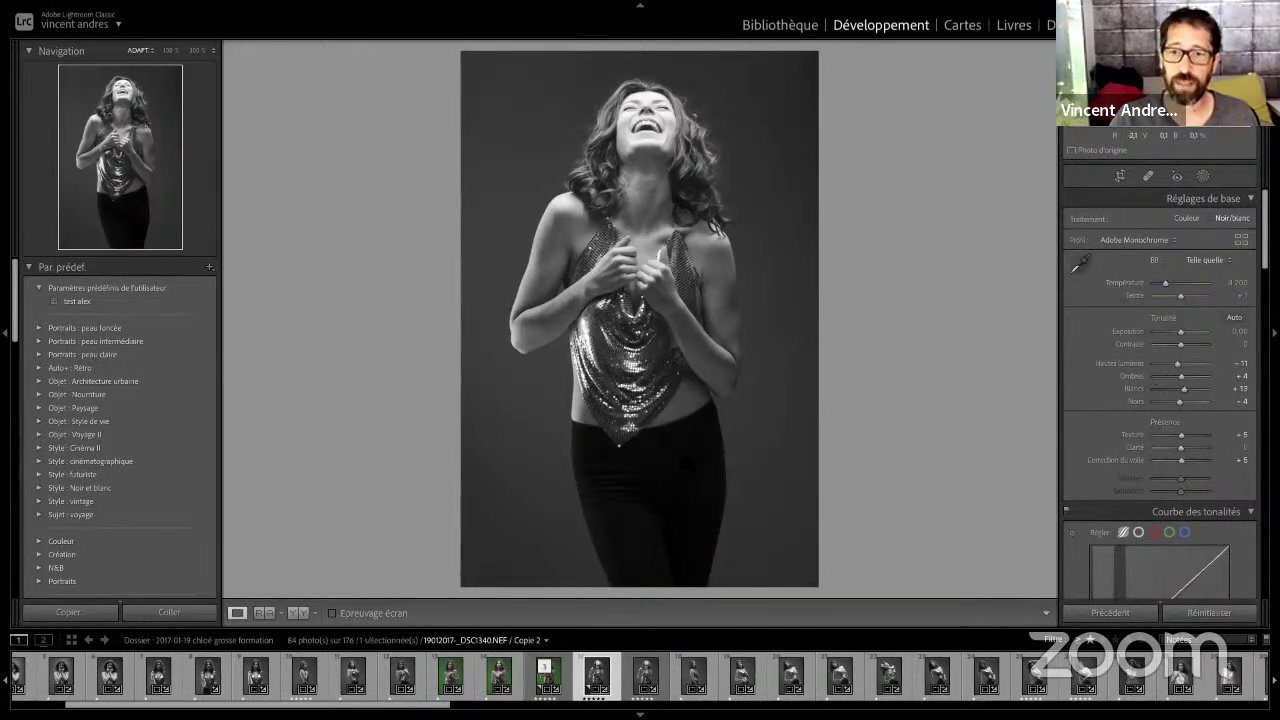
key("j")
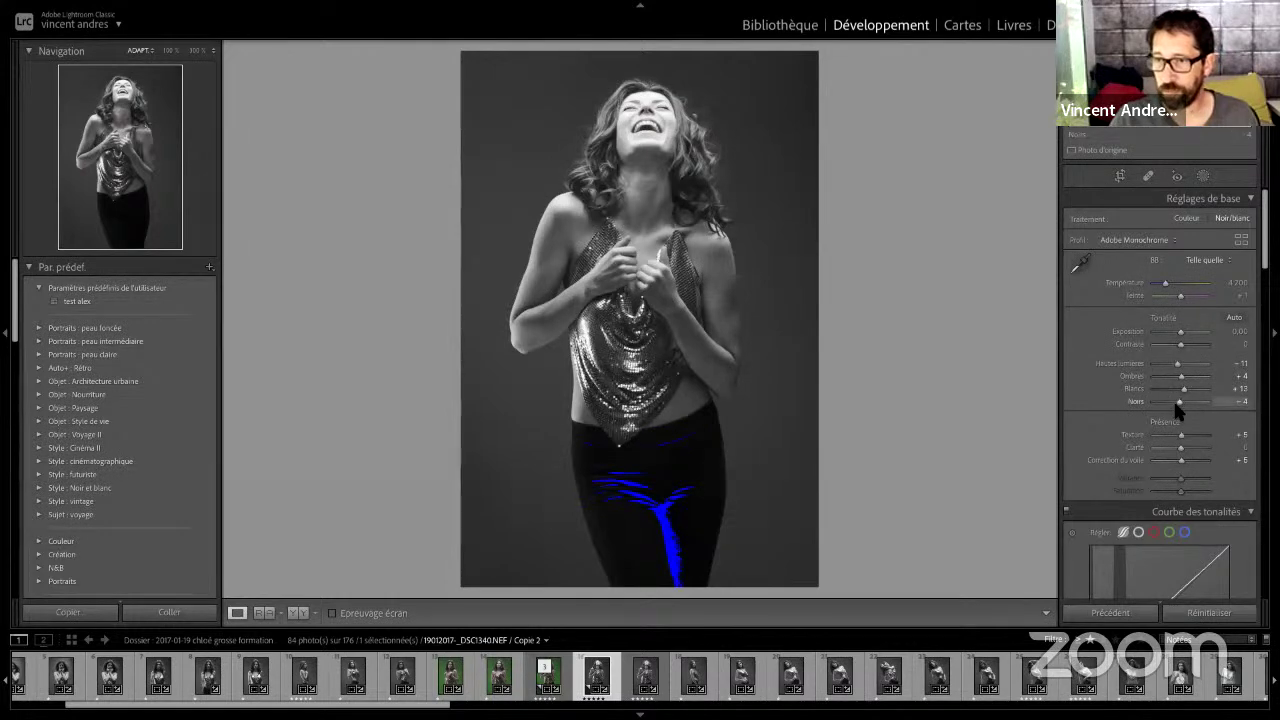
left_click_drag(1178, 401, 1180, 406)
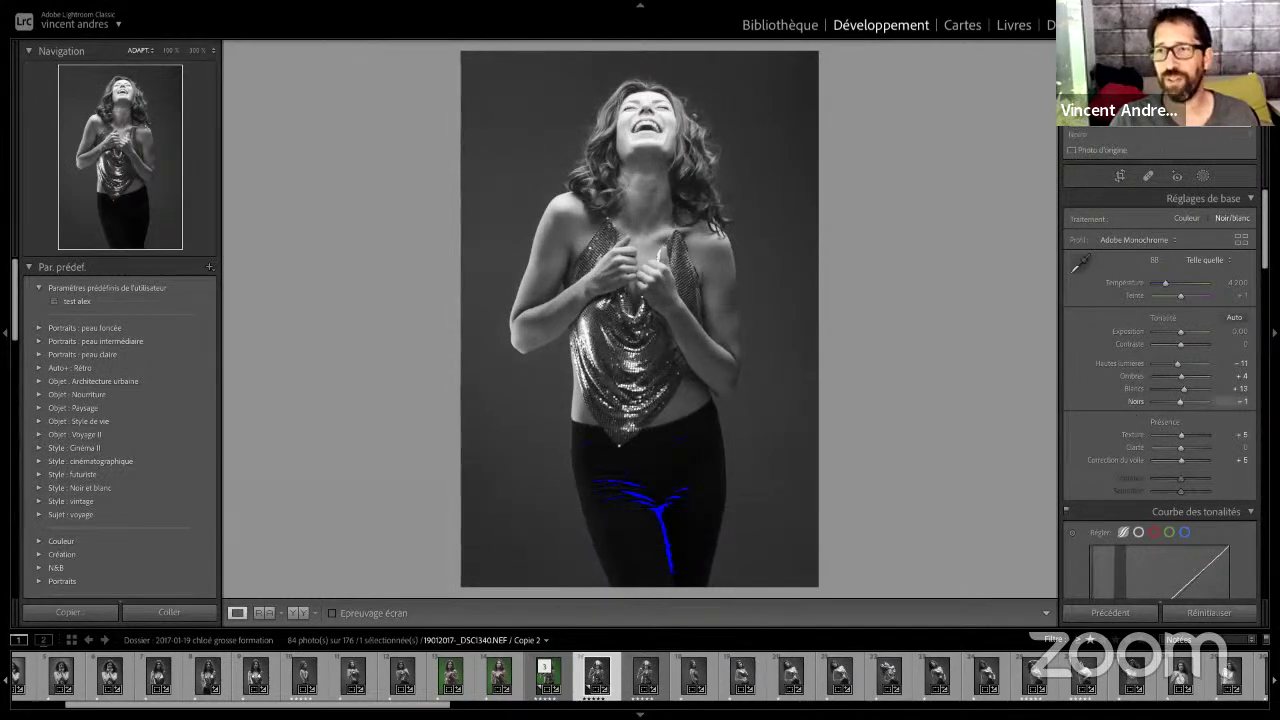
key("j")
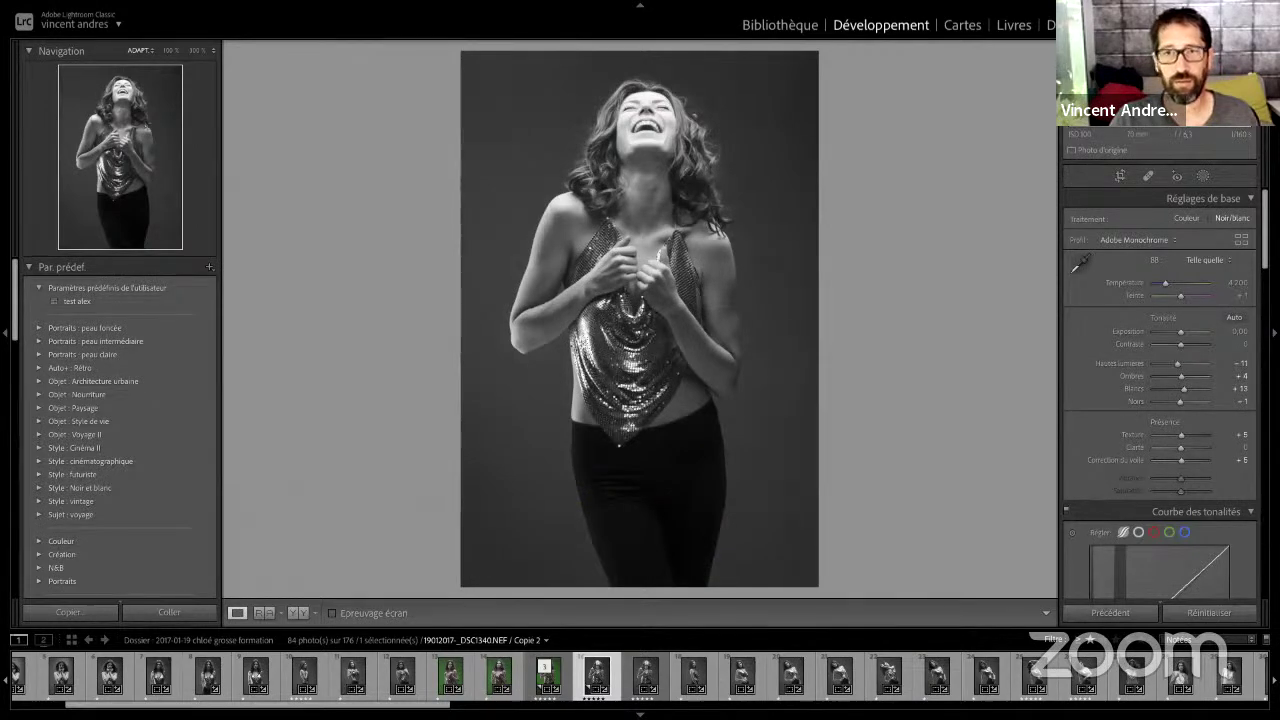
left_click_drag(628, 90, 586, 304)
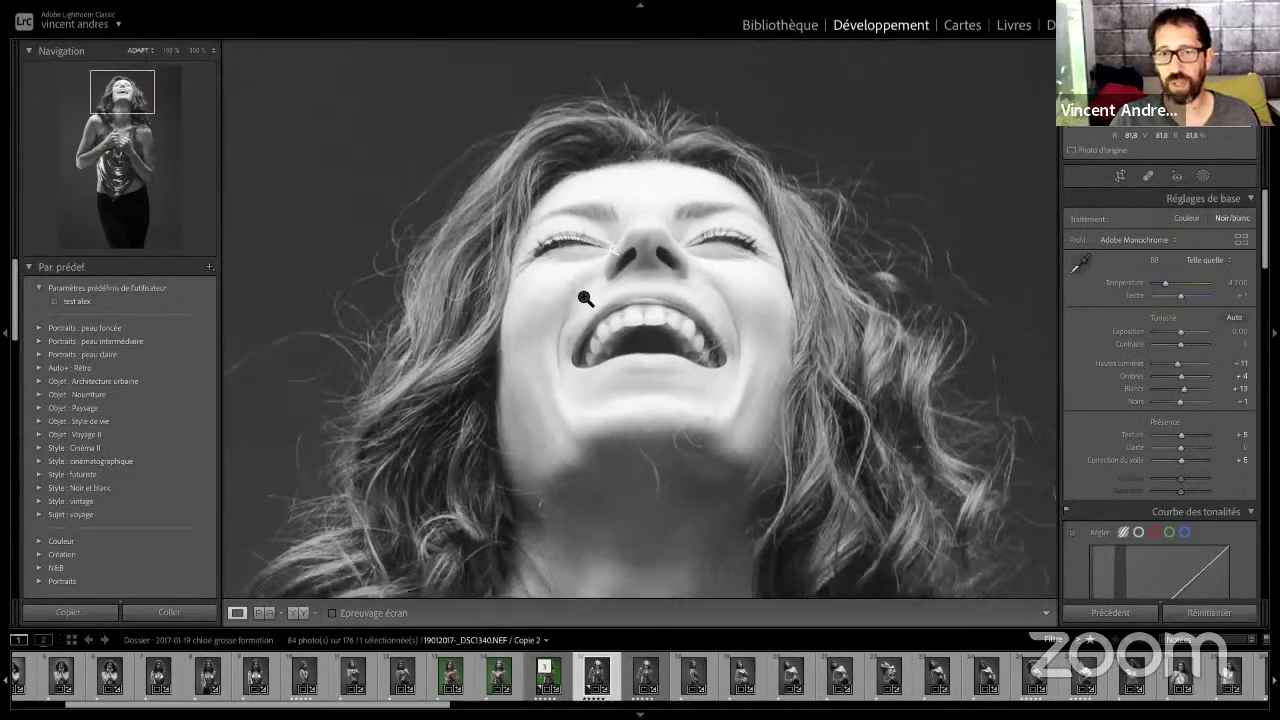
left_click(586, 304)
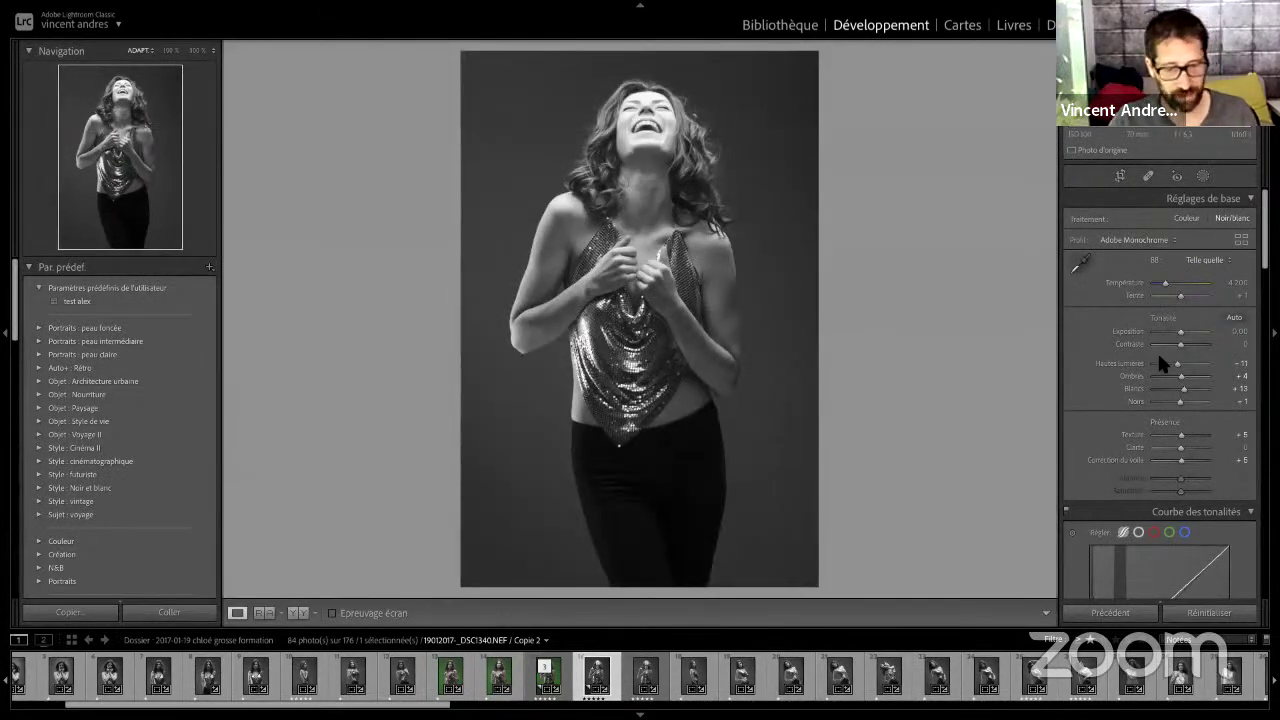
key("backslash")
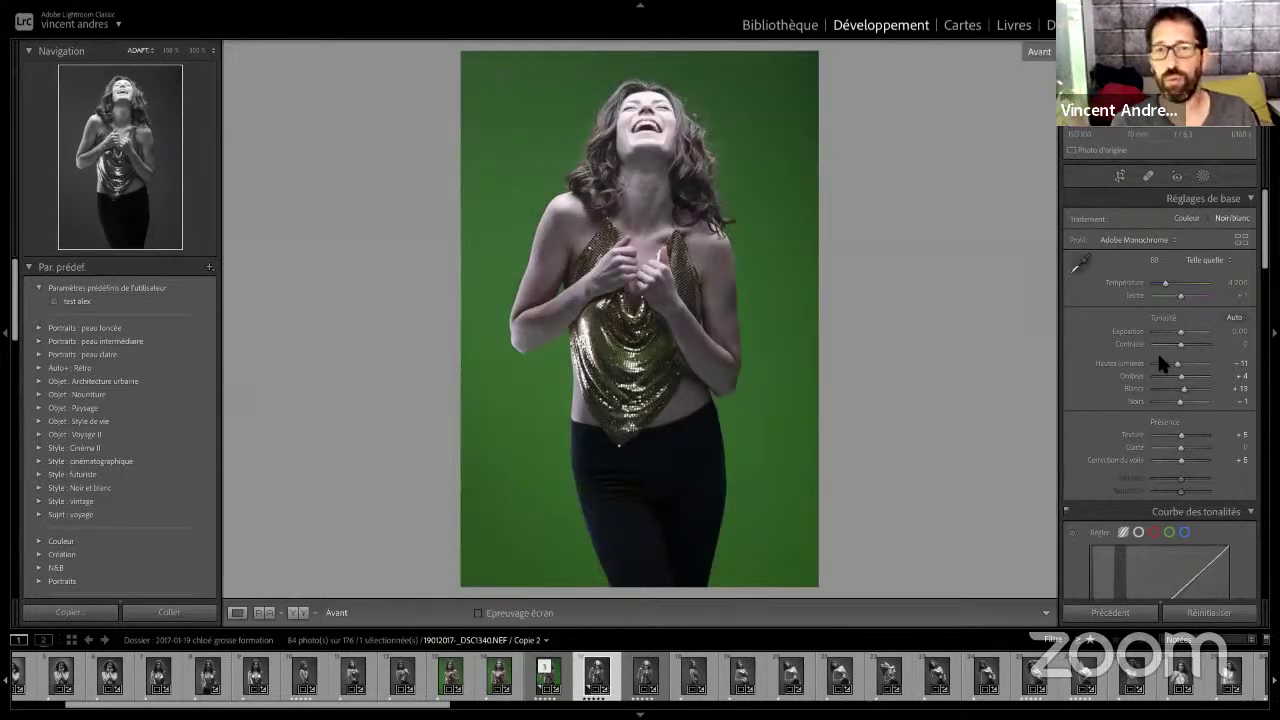
key("backslash")
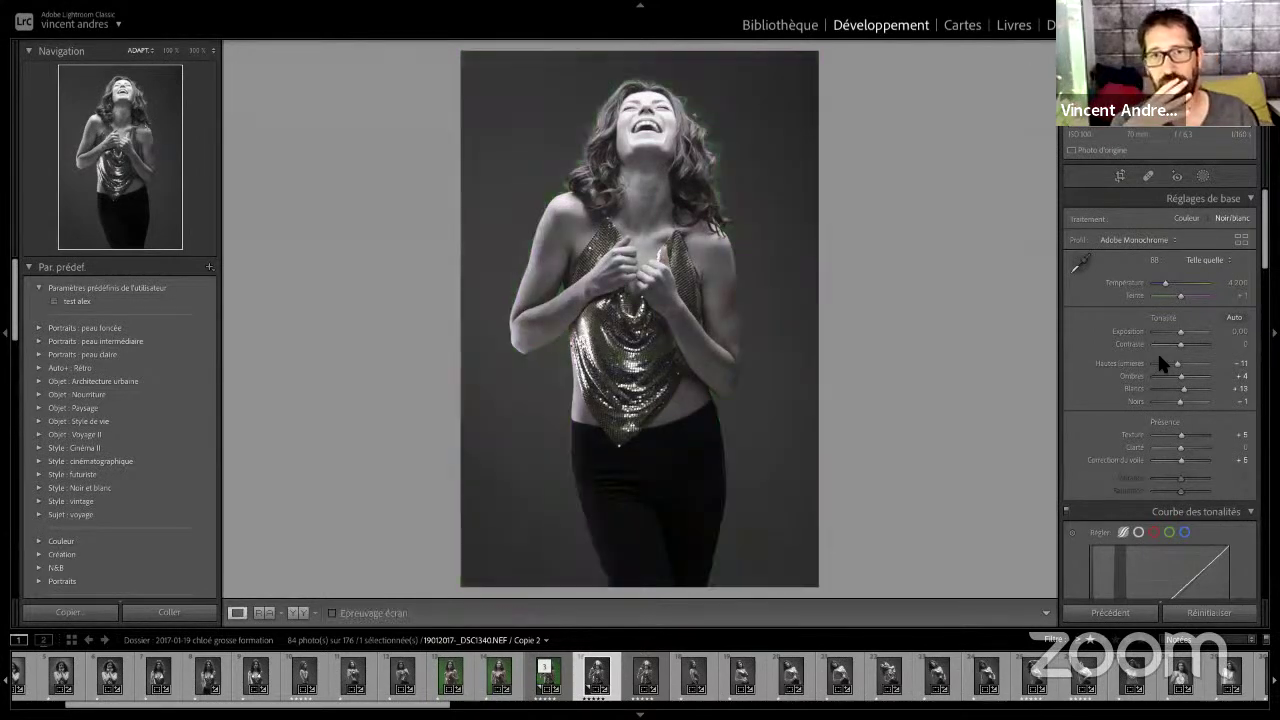
key("backslash")
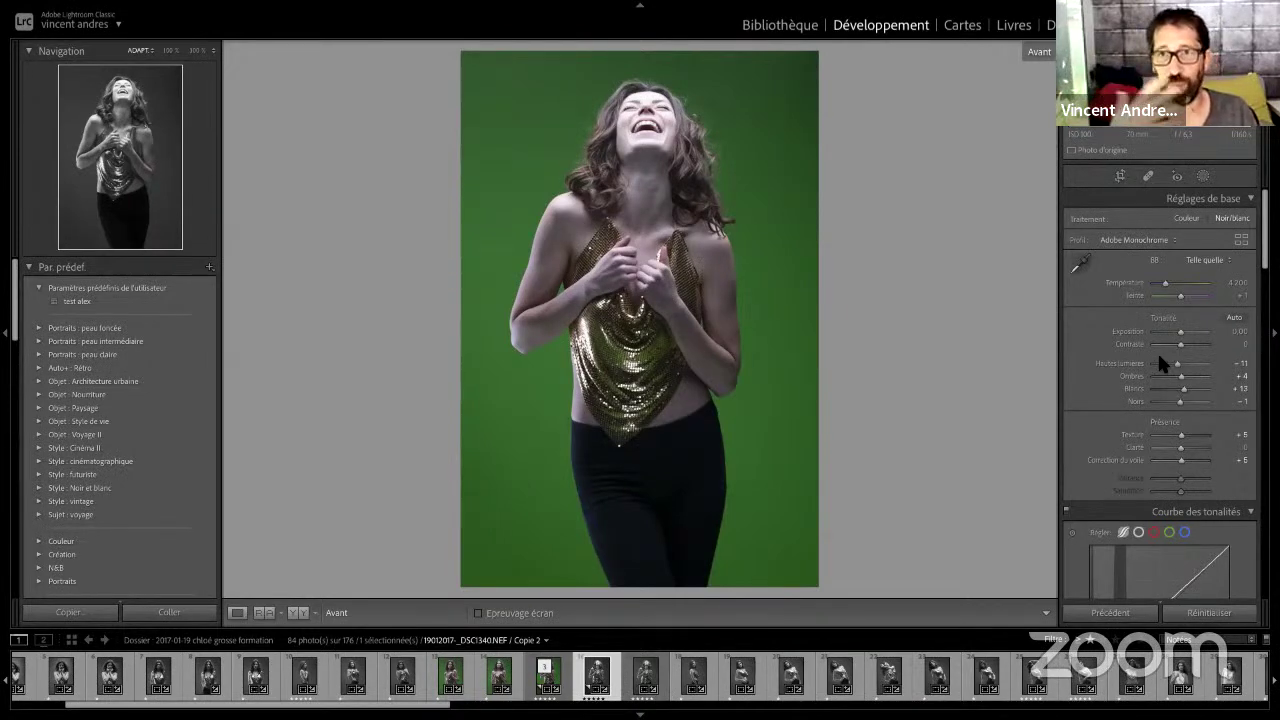
key("backslash")
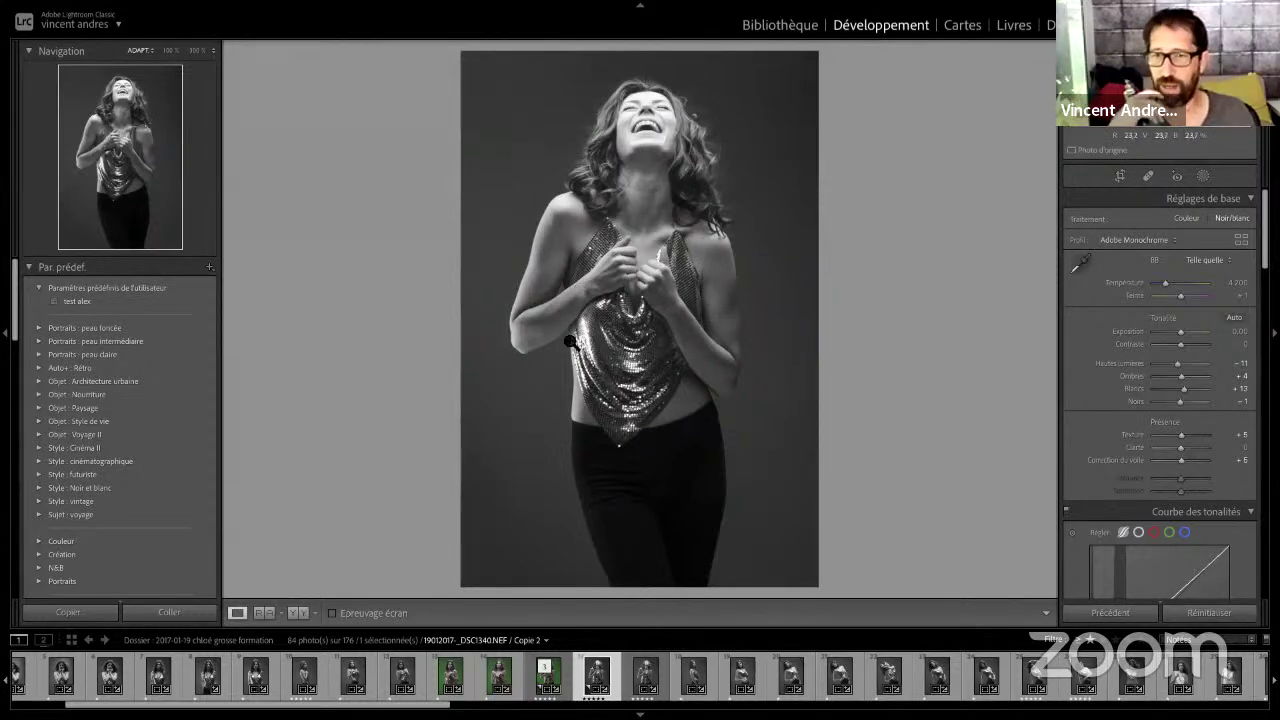
Give the portrait's midtones a yellow-green tint with the Color Grading Midtones wheel
scroll(1120, 545, "down", 2)
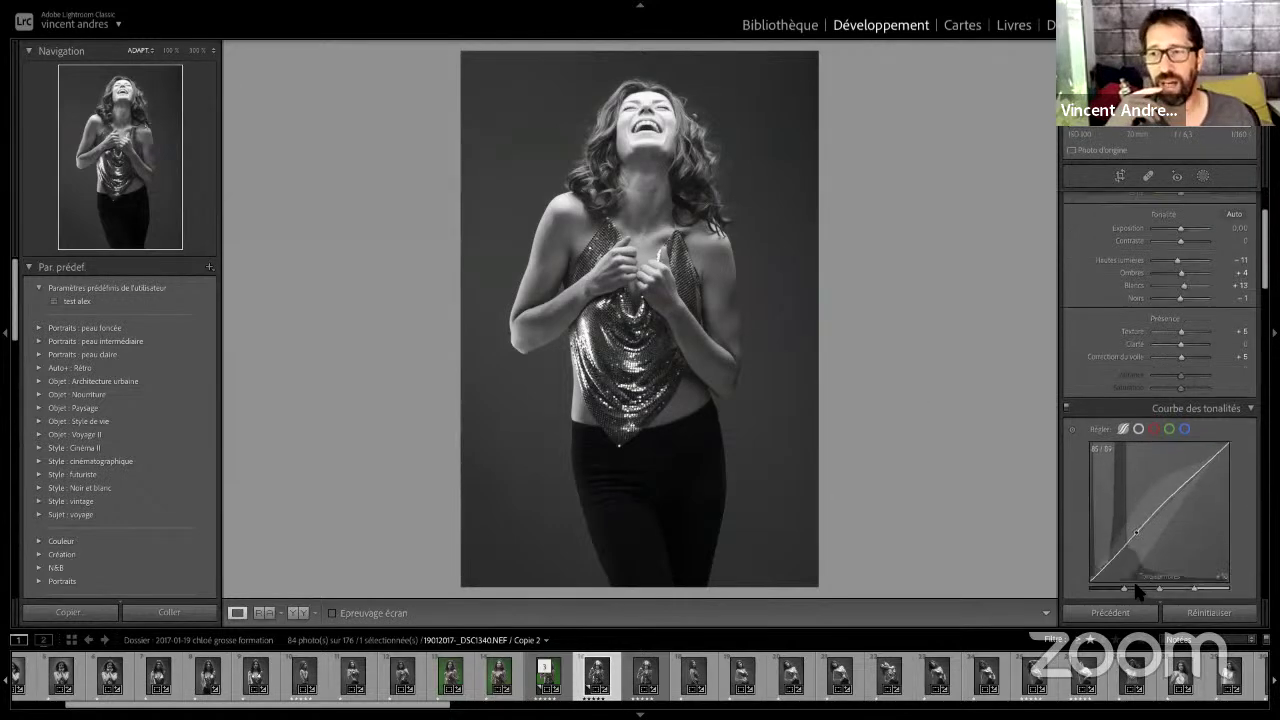
scroll(1125, 565, "down", 5)
scroll(1130, 580, "down", 5)
scroll(1135, 590, "up", 3)
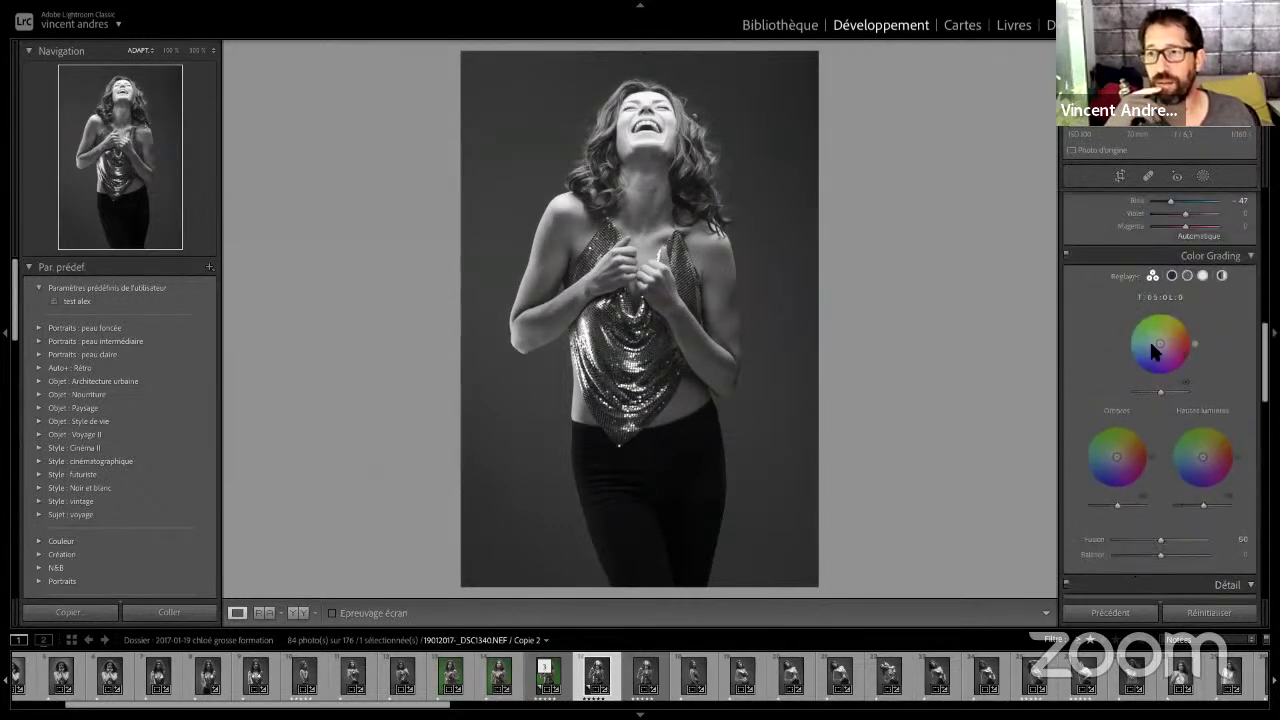
left_click_drag(1160, 343, 1180, 342)
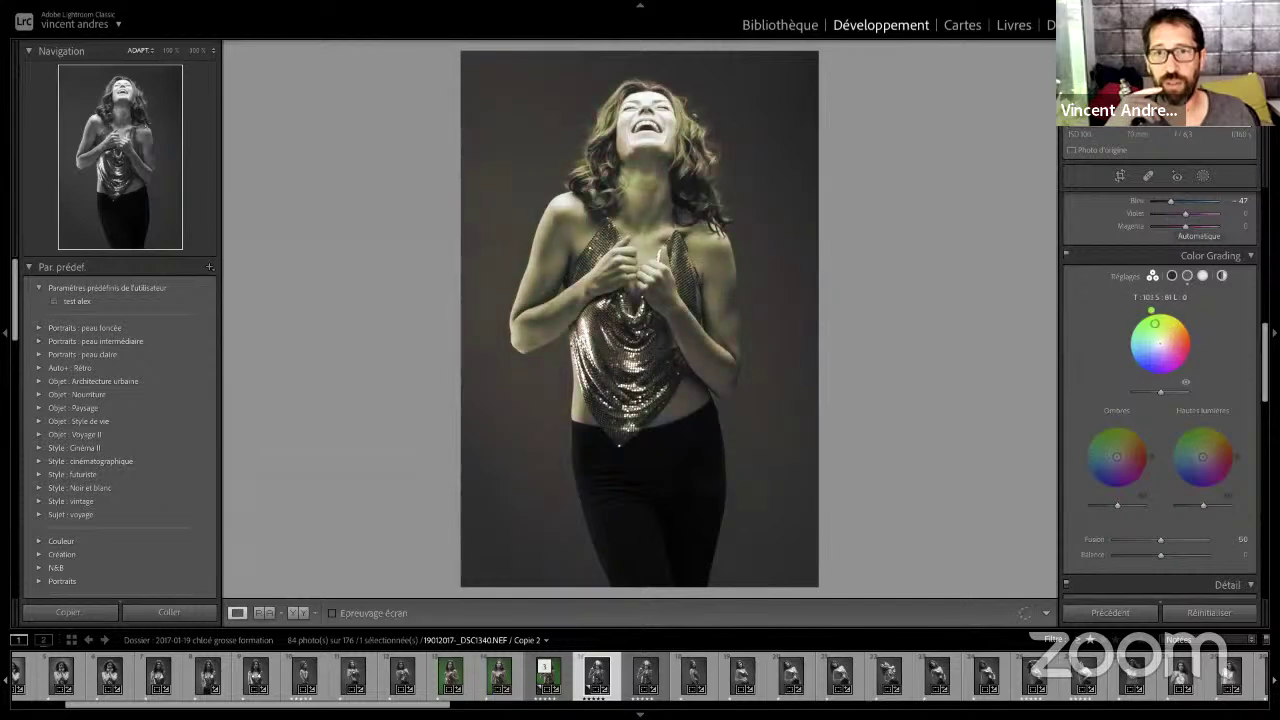